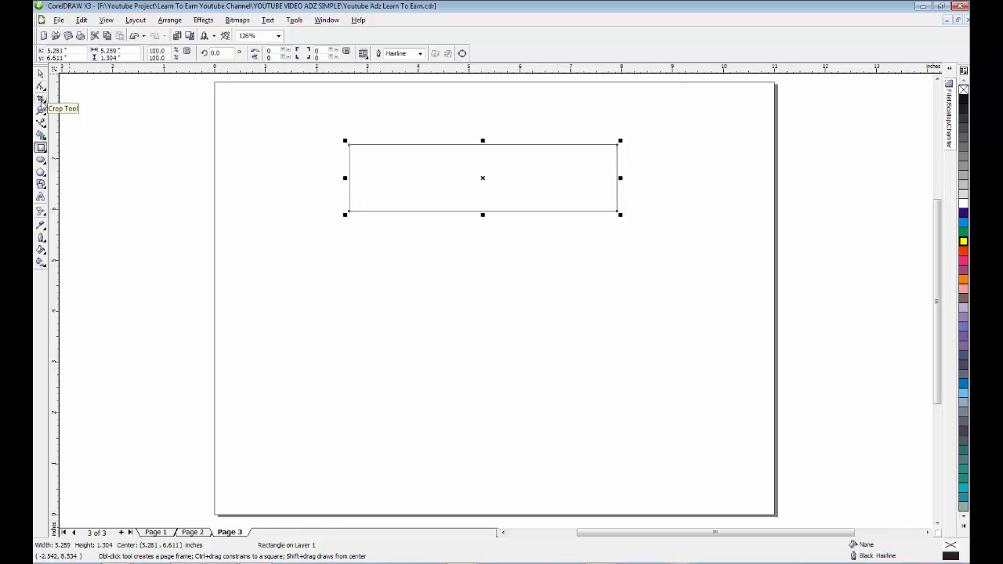
Draw a diagonal line from the rectangle's upper edge to its right-edge midpoint and mirror a copy below to form an arrowhead.
{"action": "left_click", "coordinate": [40, 123]}
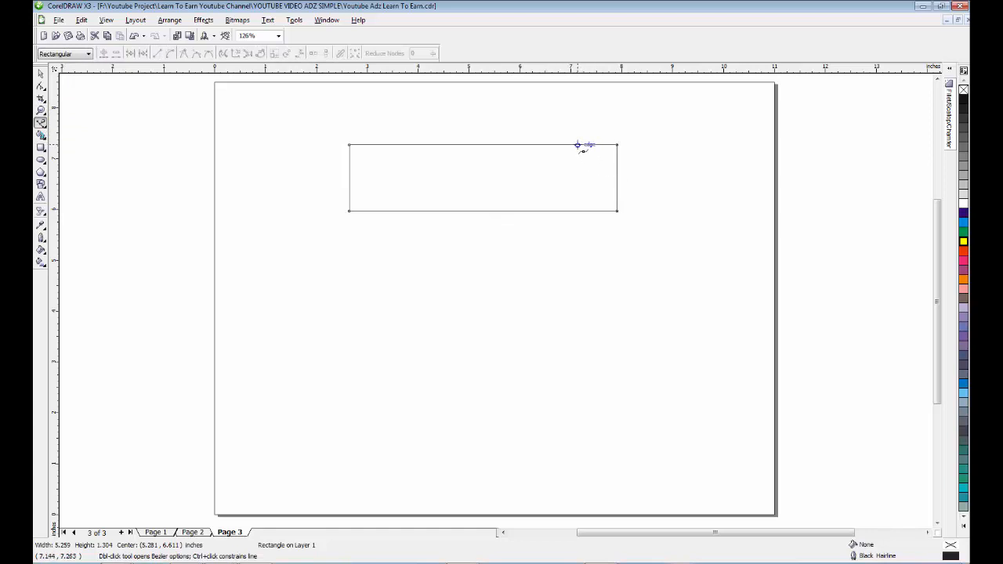
{"action": "left_click_drag", "start_coordinate": [578, 145], "coordinate": [616, 179]}
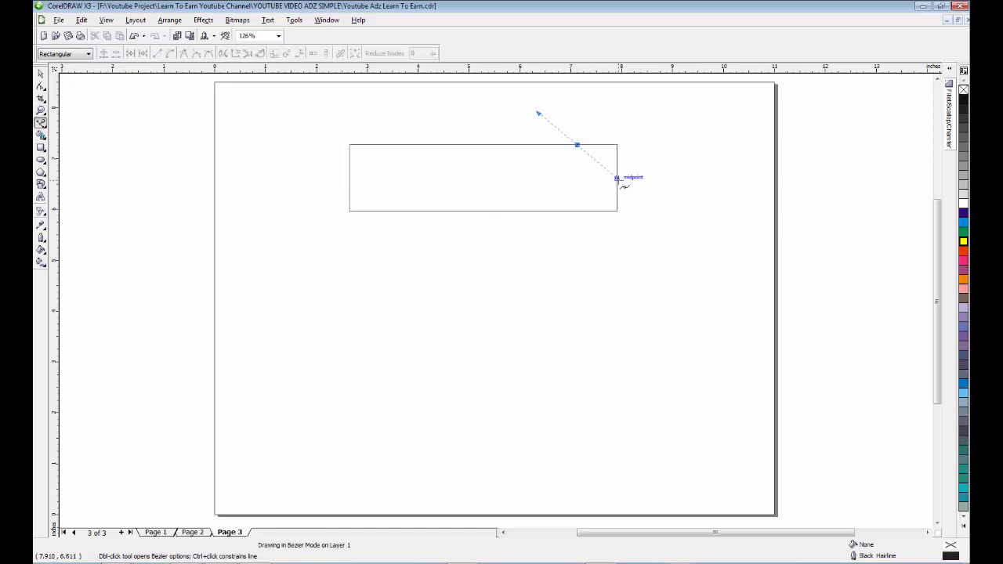
{"action": "left_click", "coordinate": [617, 179]}
{"action": "key", "text": "space"}
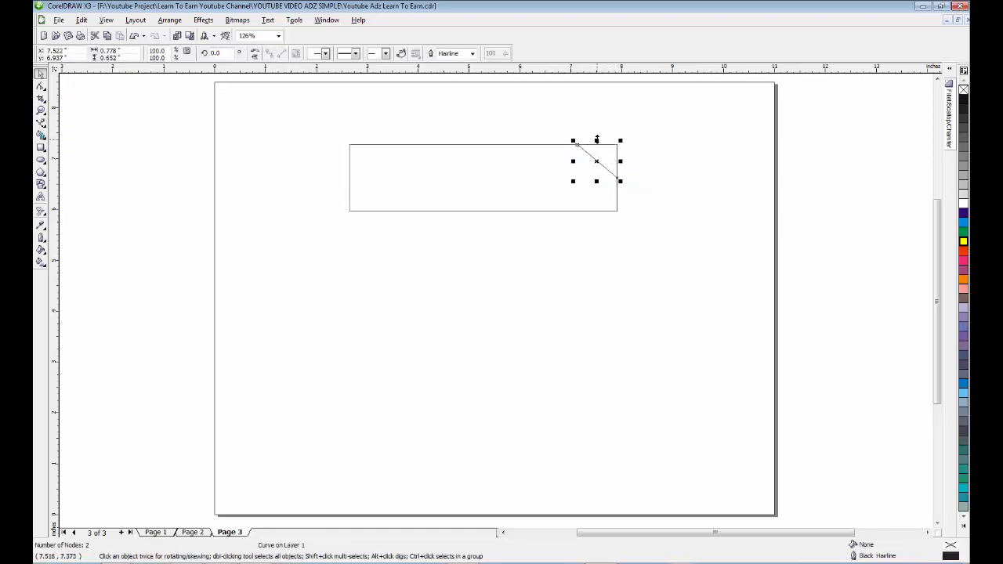
{"action": "left_click_drag", "start_coordinate": [597, 141], "coordinate": [596, 207]}
{"action": "right_click", "coordinate": [596, 207]}
Enlarge the two diagonal lines together to about 0.88 by 1.48 inches, keeping their tip on the rectangle's right-edge midpoint.
{"action": "left_click_drag", "start_coordinate": [546, 122], "coordinate": [649, 238]}
{"action": "left_click_drag", "start_coordinate": [622, 141], "coordinate": [630, 137]}
{"action": "mouse_move", "coordinate": [600, 175]}
{"action": "left_mouse_down"}
{"action": "mouse_move", "coordinate": [615, 179]}
{"action": "mouse_move", "coordinate": [596, 177]}
{"action": "left_mouse_up"}
Group the two diagonal lines and place a copy of the chevron starting at the rectangle's left edge.
{"action": "key", "text": "ctrl+g"}
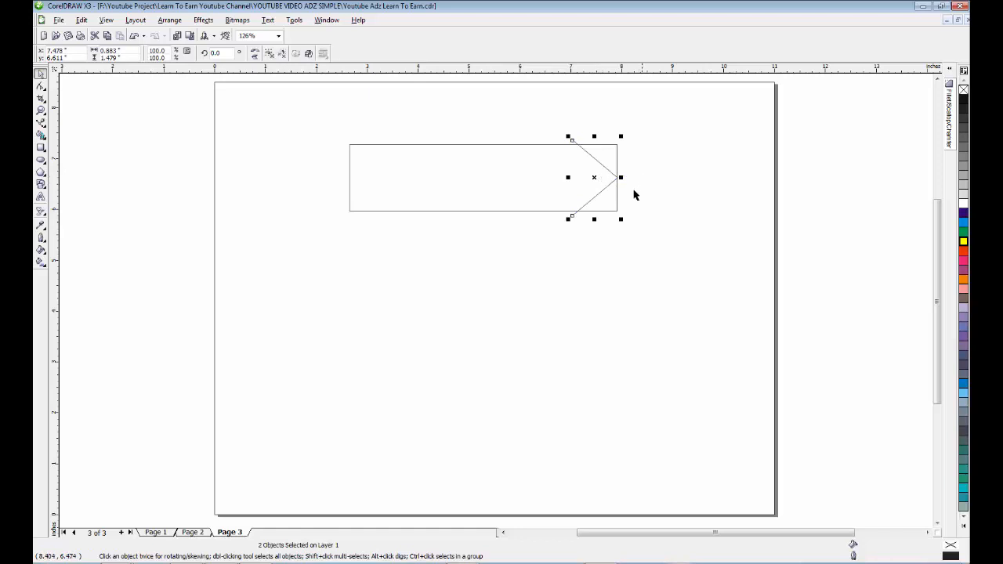
{"action": "left_click", "coordinate": [568, 195], "text": "shift"}
{"action": "left_click", "coordinate": [662, 190]}
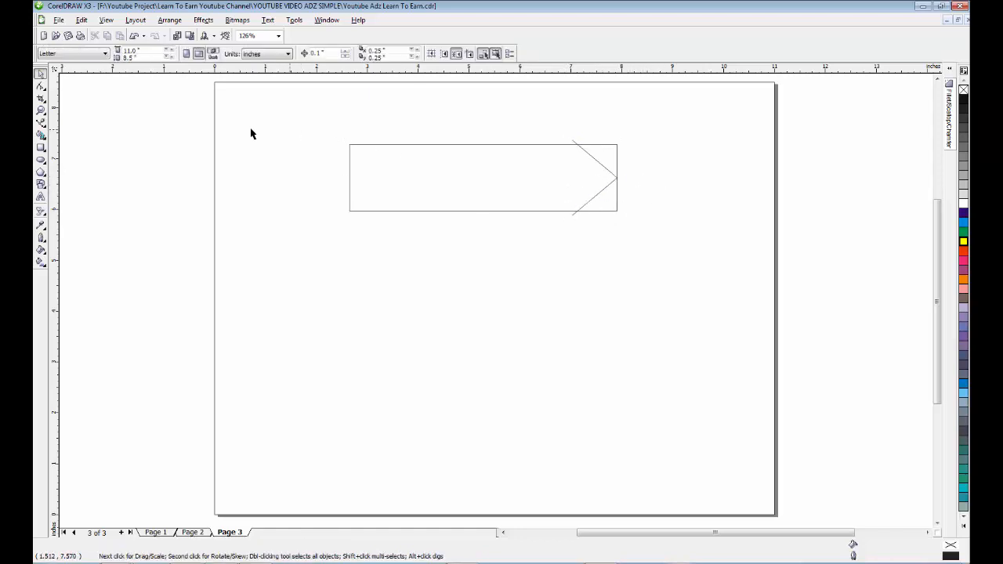
{"action": "left_click_drag", "start_coordinate": [574, 146], "coordinate": [349, 145]}
{"action": "left_click", "coordinate": [407, 127]}
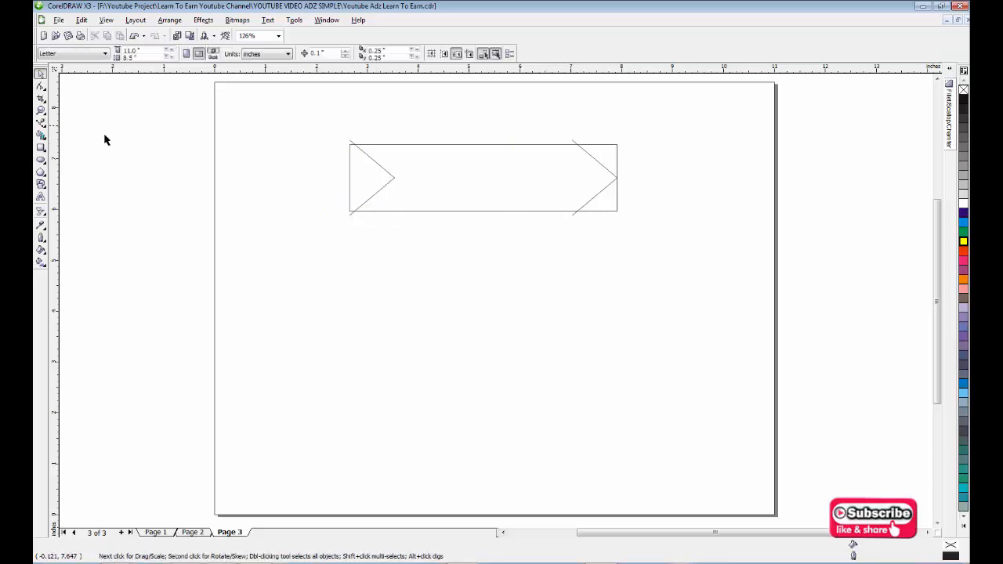
{"action": "left_click", "coordinate": [41, 123]}
{"action": "left_click_drag", "start_coordinate": [394, 178], "coordinate": [681, 179]}
{"action": "left_click", "coordinate": [681, 179]}
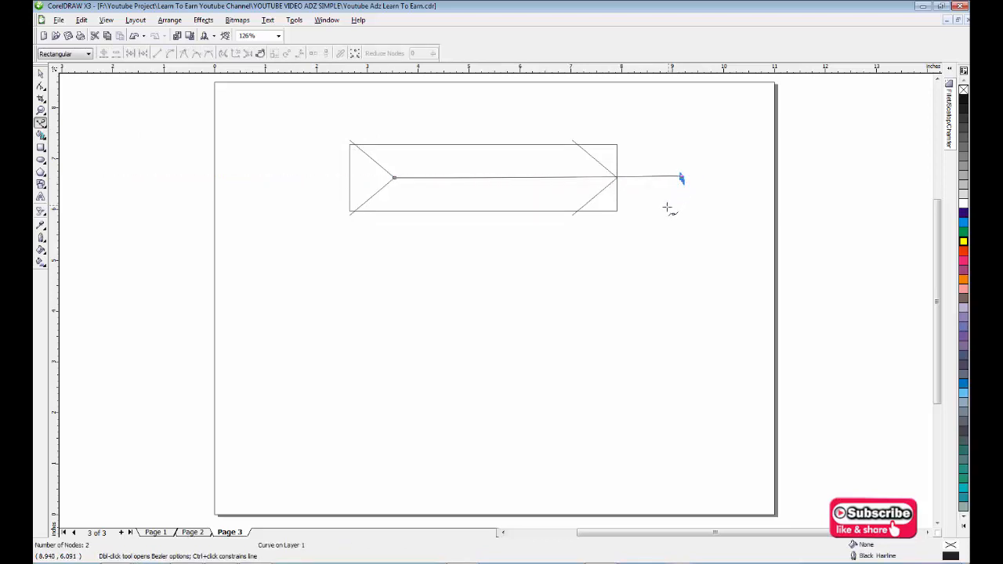
{"action": "key", "text": "ctrl+z"}
Draw a straight horizontal line about 4.86 inches long from the left chevron's tip past the rectangle and centre it on the rectangle.
{"action": "left_click_drag", "start_coordinate": [394, 178], "coordinate": [641, 179]}
{"action": "left_click", "coordinate": [641, 179]}
{"action": "key", "text": "space"}
{"action": "left_click", "coordinate": [554, 199], "text": "shift"}
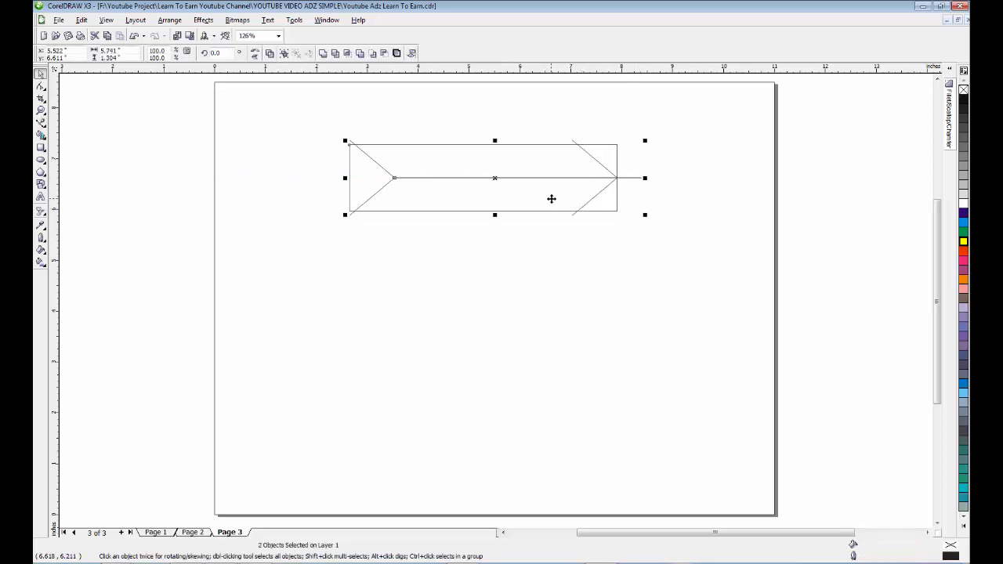
{"action": "key", "text": "c"}
{"action": "left_click", "coordinate": [660, 208]}
Stretch the horizontal line symmetrically so it extends beyond both sides of the rectangle.
{"action": "left_click", "coordinate": [561, 183]}
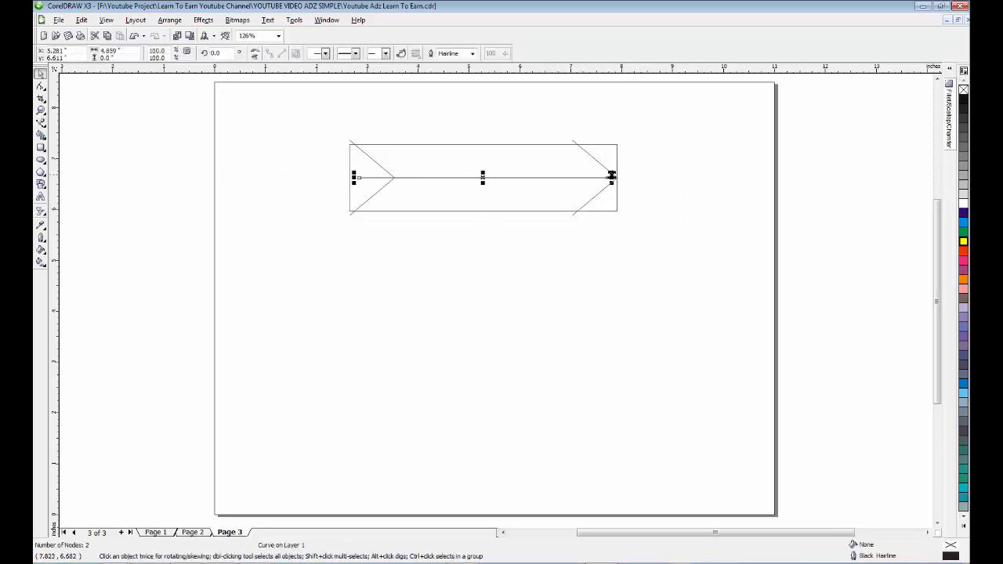
{"action": "left_click_drag", "start_coordinate": [611, 178], "coordinate": [649, 163]}
{"action": "left_click", "coordinate": [660, 209]}
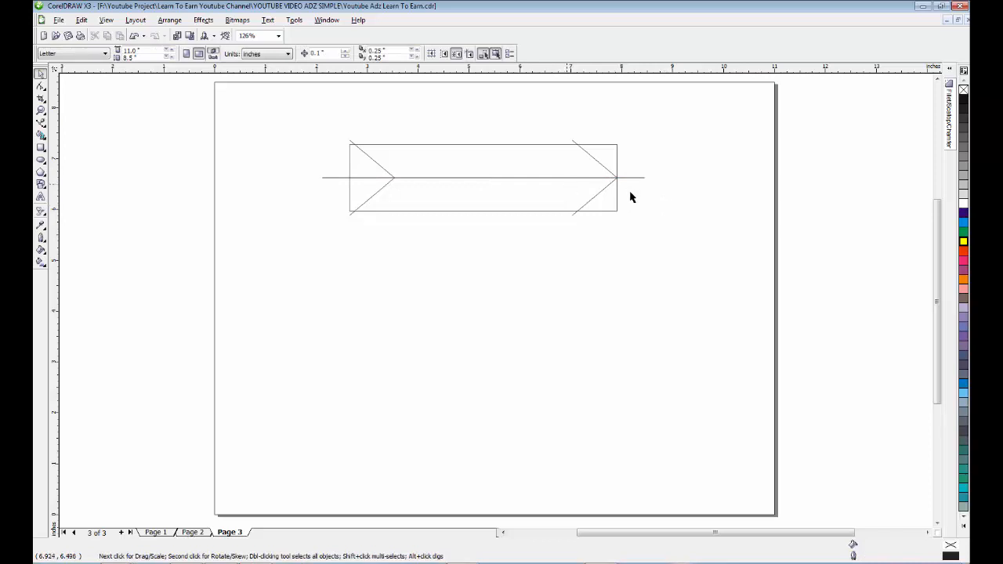
Use Smart Fill to create 40% black shapes in the upper and lower halves between the two chevrons.
{"action": "left_click", "coordinate": [41, 136]}
{"action": "left_click", "coordinate": [510, 167]}
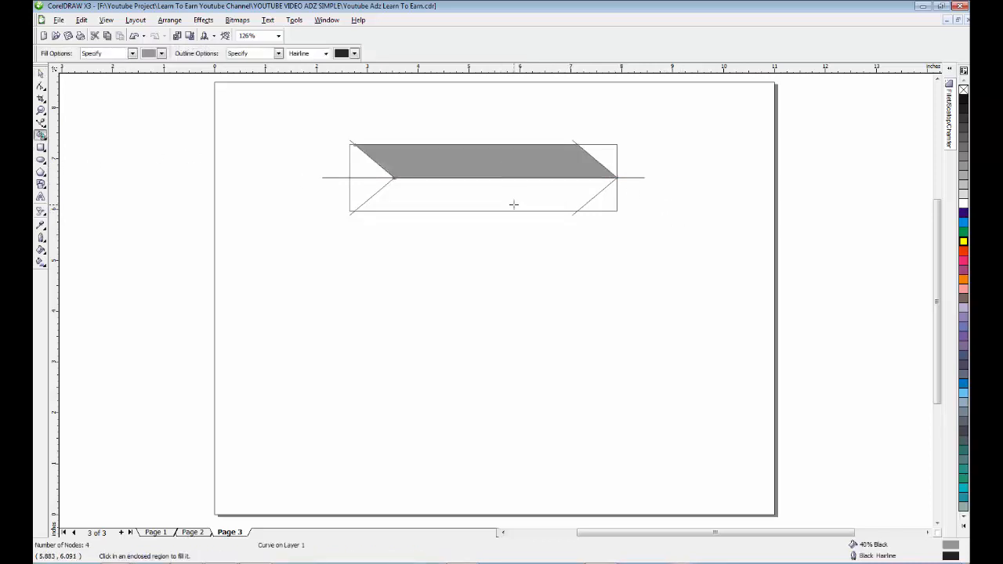
{"action": "left_click", "coordinate": [513, 203]}
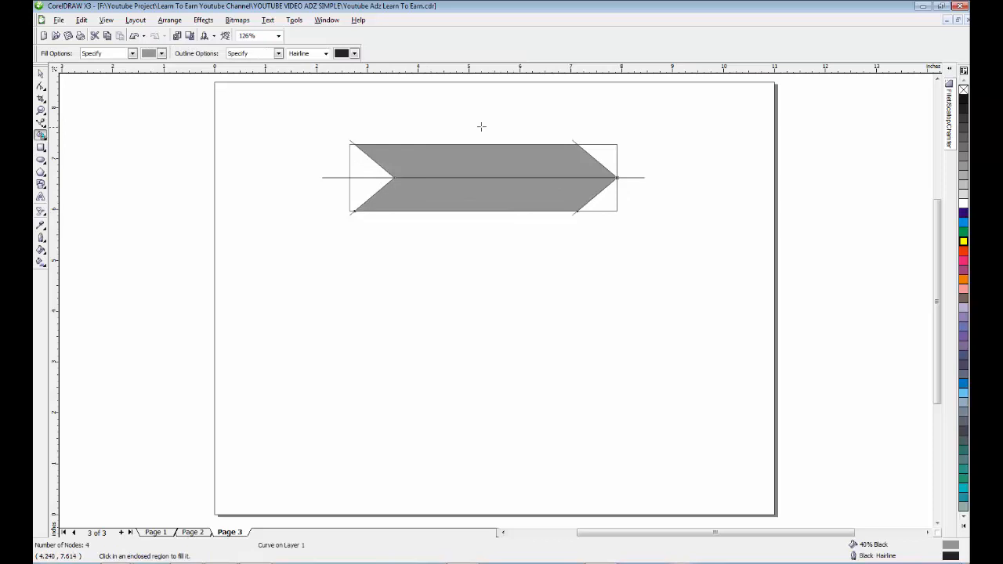
{"action": "key", "text": "space"}
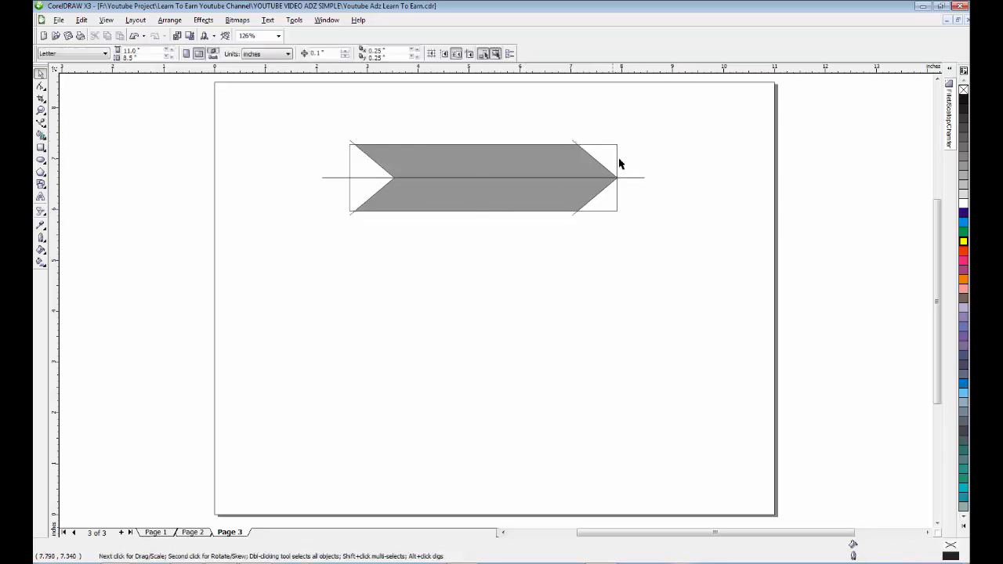
Narrow the rectangle from its right side to about 4.48 inches and clear the construction chevron at the arrow's tip.
{"action": "left_click", "coordinate": [618, 160]}
{"action": "left_click_drag", "start_coordinate": [621, 178], "coordinate": [685, 239]}
{"action": "left_click", "coordinate": [684, 239]}
{"action": "left_click", "coordinate": [351, 162]}
{"action": "left_click", "coordinate": [374, 134]}
Delete the left construction chevron and the horizontal construction line.
{"action": "left_click_drag", "start_coordinate": [431, 124], "coordinate": [335, 231]}
{"action": "key", "text": "Delete"}
{"action": "left_click", "coordinate": [335, 177]}
{"action": "key", "text": "Delete"}
Align the rectangle's left edge with the grey shapes' rear corners and narrow its right side until it hides behind them.
{"action": "left_click", "coordinate": [348, 184]}
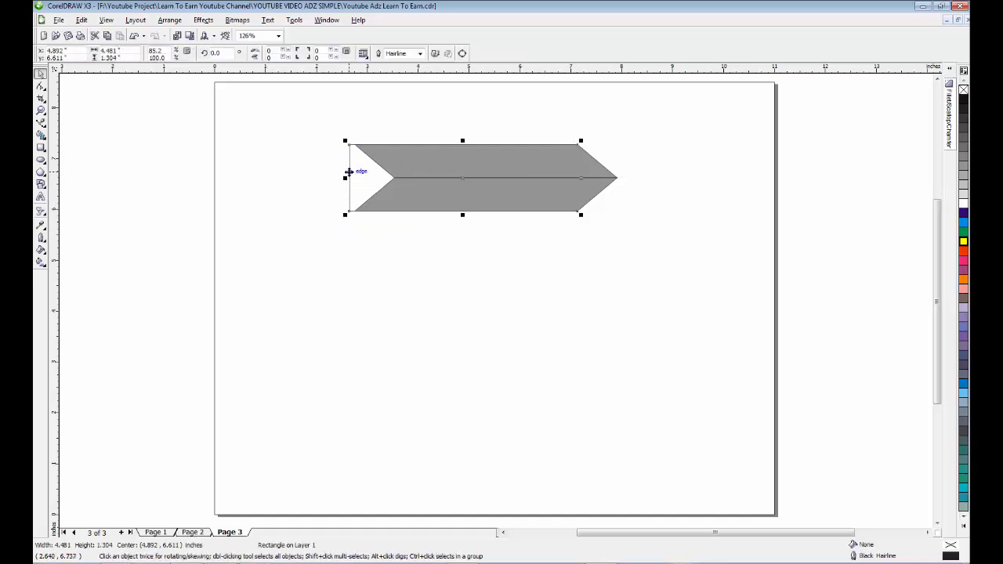
{"action": "left_click_drag", "start_coordinate": [350, 171], "coordinate": [355, 145]}
{"action": "key", "text": "ctrl+z"}
{"action": "left_click", "coordinate": [409, 136]}
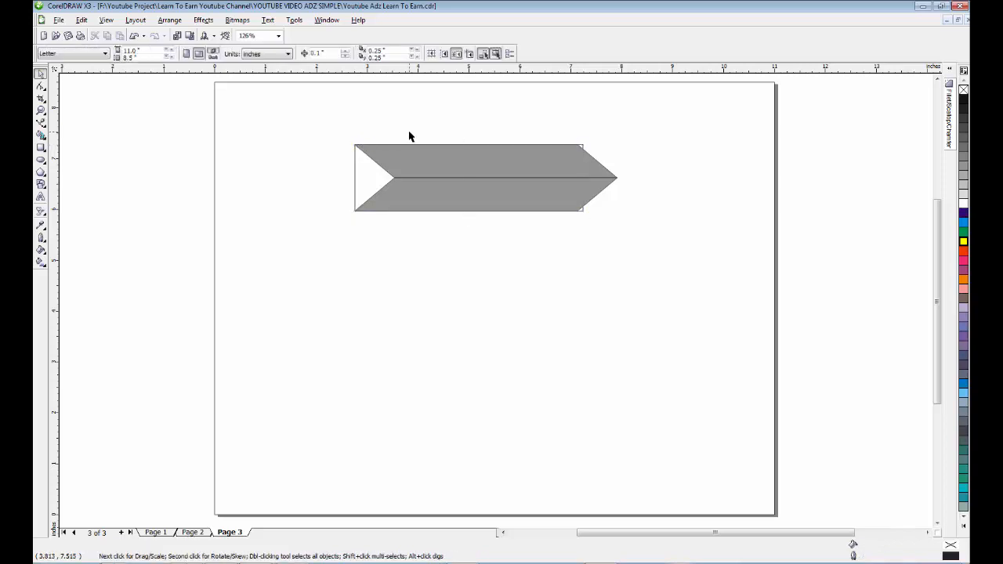
{"action": "left_click", "coordinate": [583, 155]}
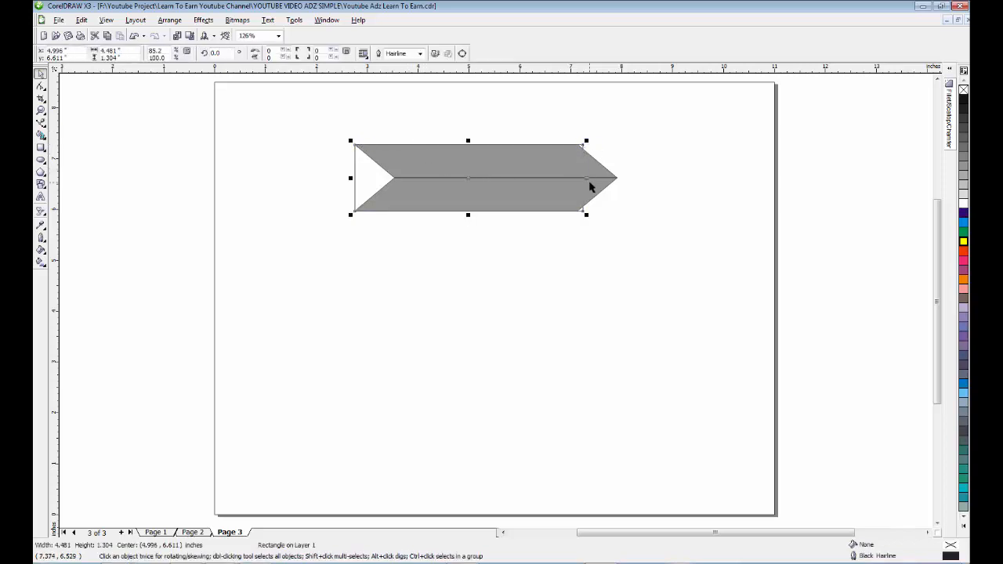
{"action": "left_click_drag", "start_coordinate": [583, 178], "coordinate": [571, 178]}
{"action": "left_click", "coordinate": [622, 163]}
Fill the upper band, the lower band and the rectangle behind them with red.
{"action": "key", "text": "F2"}
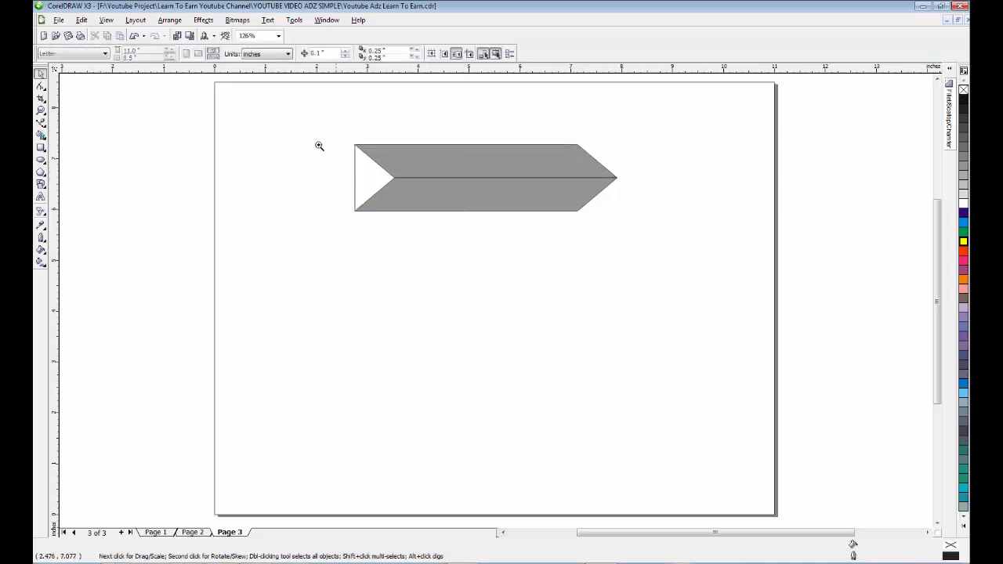
{"action": "left_click_drag", "start_coordinate": [306, 115], "coordinate": [673, 266]}
{"action": "left_click", "coordinate": [549, 253]}
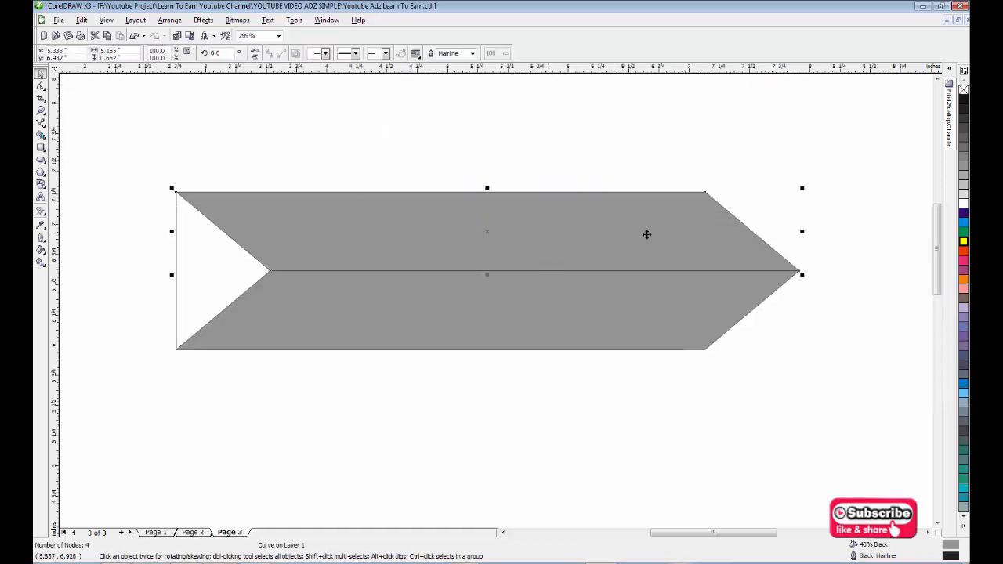
{"action": "left_click", "coordinate": [963, 250]}
{"action": "left_click", "coordinate": [736, 312], "text": "shift"}
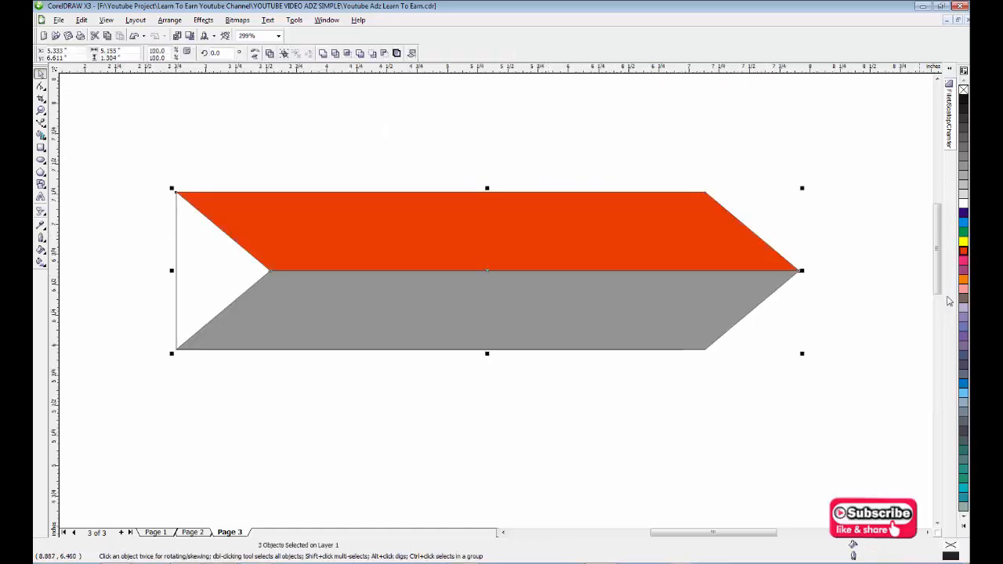
{"action": "left_click", "coordinate": [964, 250]}
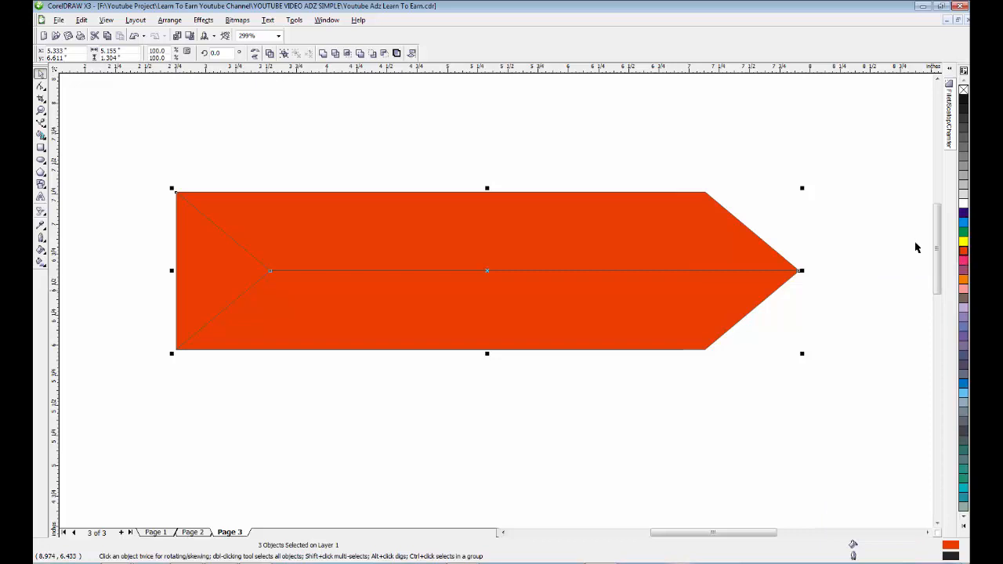
{"action": "left_click", "coordinate": [837, 214]}
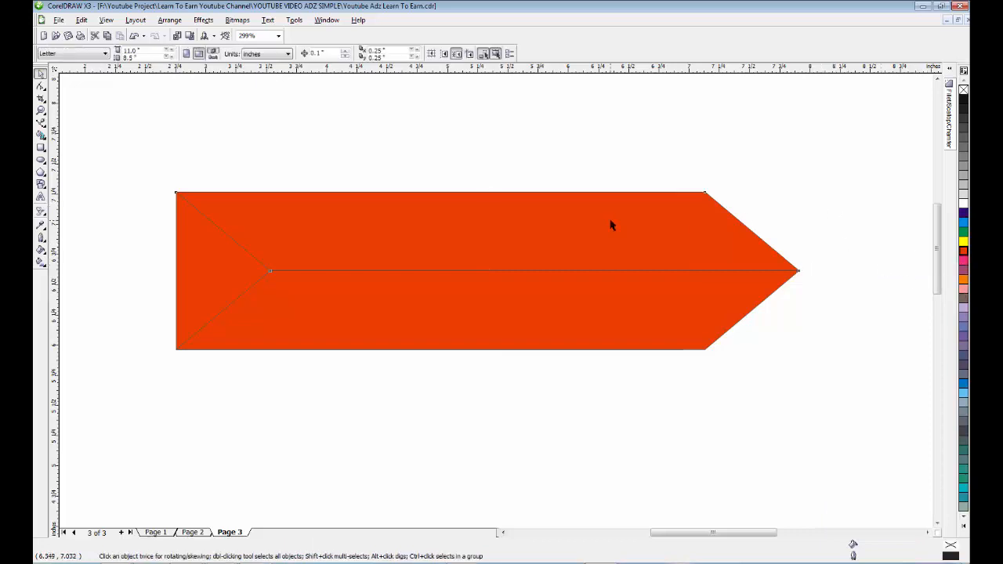
Darken the upper band and the rear rectangle by setting the black (K) component of their red fill to 10.
{"action": "left_click", "coordinate": [611, 224]}
{"action": "left_click", "coordinate": [218, 249], "text": "shift"}
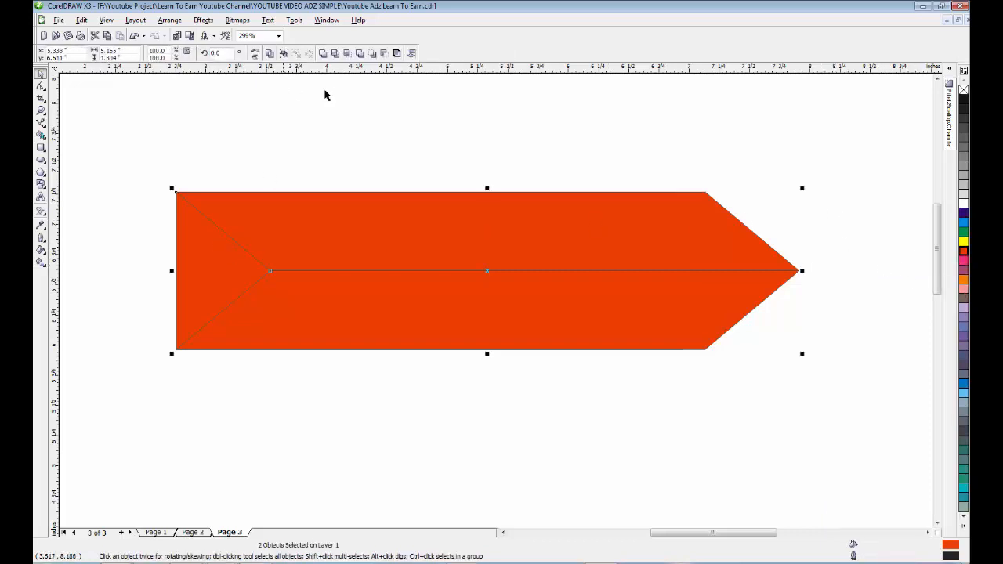
{"action": "double_click", "coordinate": [950, 545]}
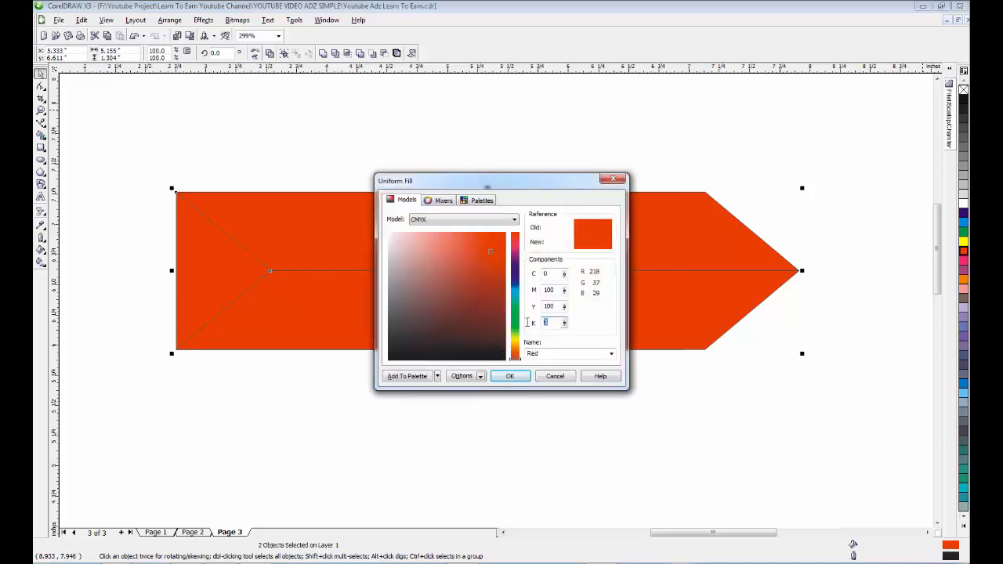
{"action": "type", "text": "10"}
{"action": "key", "text": "Return"}
Remove the outlines from all three arrow shapes and stretch them together to about 1.78 inches tall.
{"action": "left_click_drag", "start_coordinate": [155, 179], "coordinate": [894, 394]}
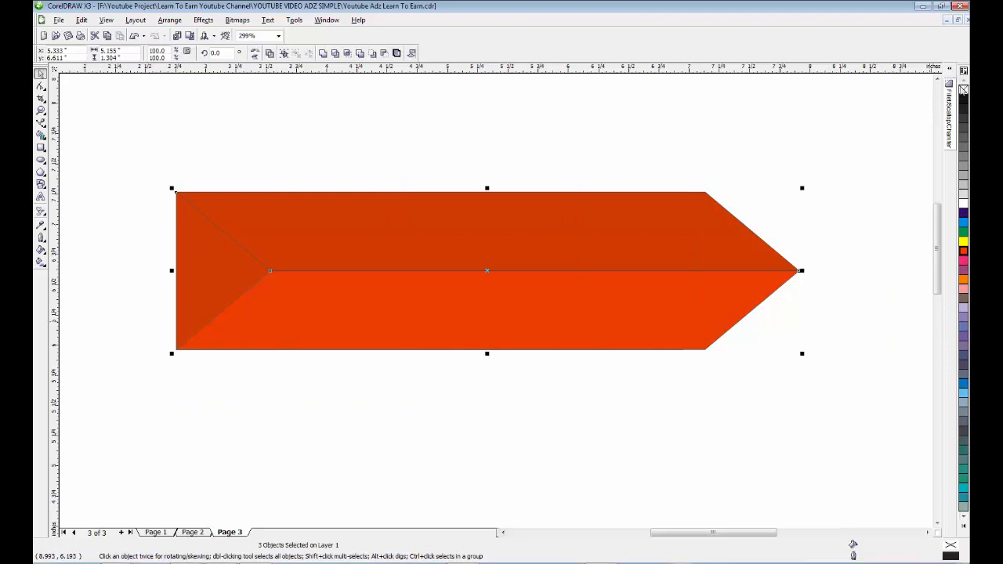
{"action": "right_click", "coordinate": [964, 90]}
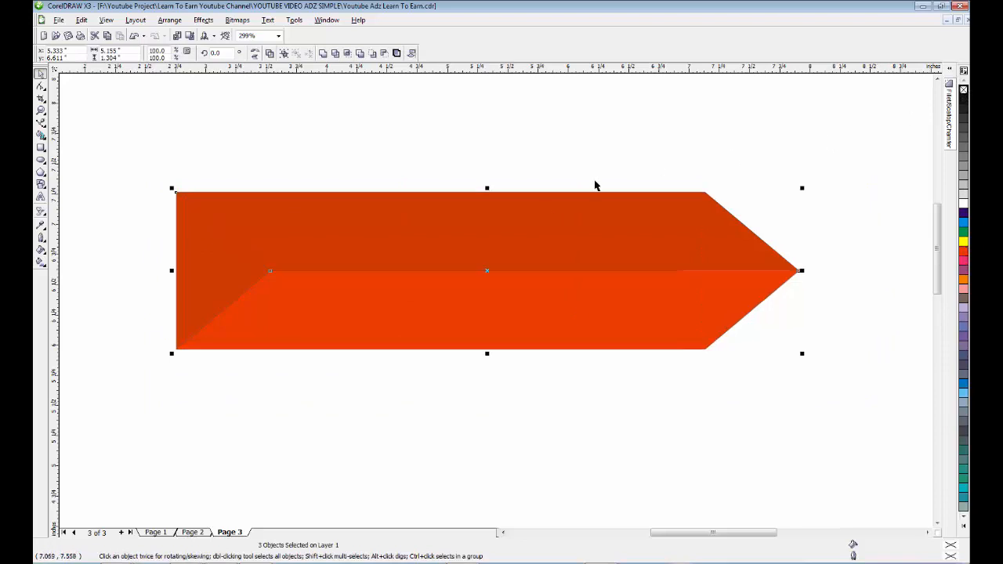
{"action": "left_click_drag", "start_coordinate": [487, 353], "coordinate": [471, 410]}
{"action": "key", "text": "Escape"}
Reduce the height of all three arrow shapes together to about 1.6 inches.
{"action": "scroll", "coordinate": [484, 315], "scroll_direction": "down", "scroll_amount": 2}
{"action": "key", "text": "F2"}
{"action": "left_click_drag", "start_coordinate": [326, 240], "coordinate": [635, 398]}
{"action": "left_click_drag", "start_coordinate": [243, 167], "coordinate": [775, 405]}
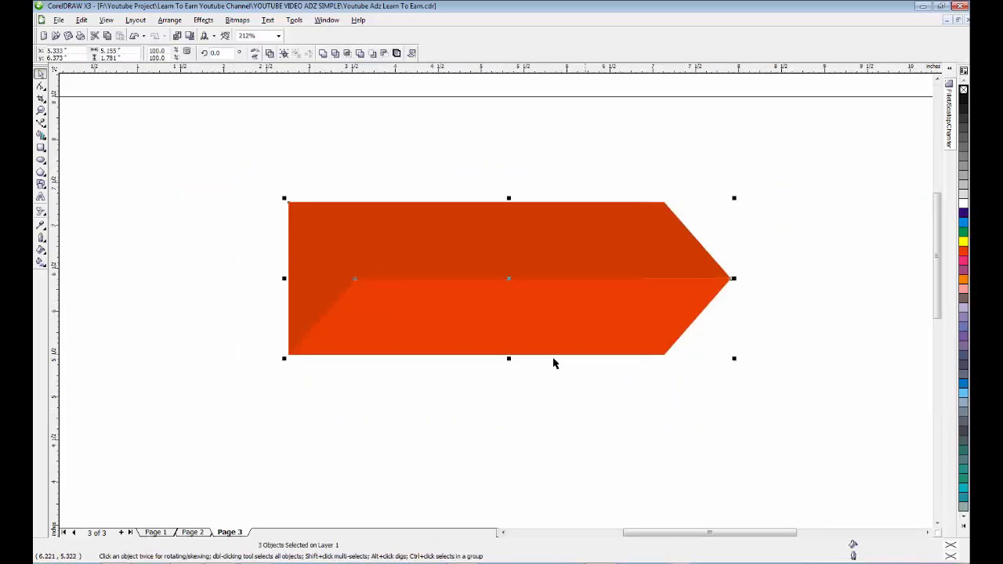
{"action": "left_click_drag", "start_coordinate": [505, 365], "coordinate": [513, 349]}
{"action": "left_click", "coordinate": [723, 392]}
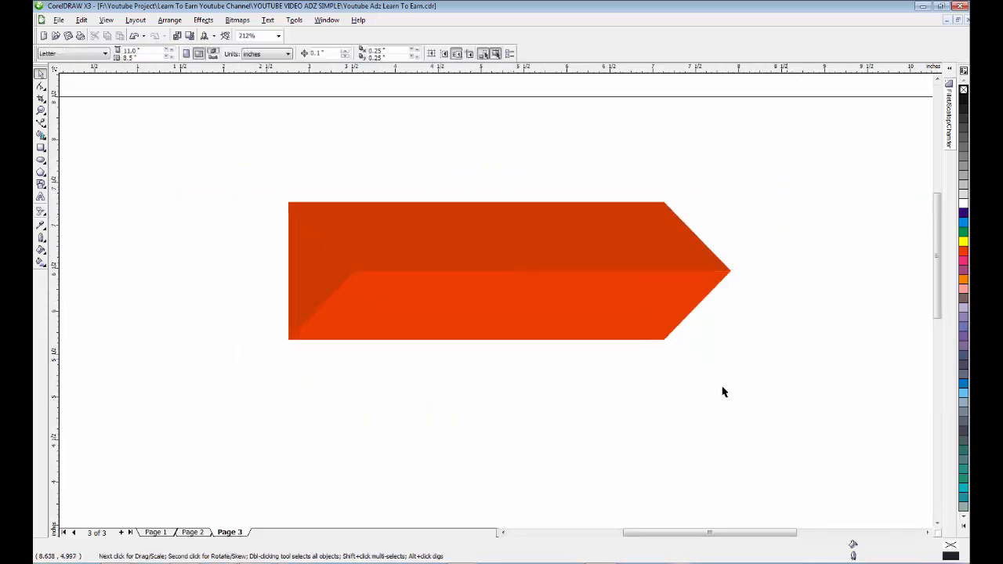
{"action": "left_click", "coordinate": [307, 280]}
{"action": "left_click", "coordinate": [246, 194]}
Trace the arrow's rear triangular fold through its corners and inner point with the Bezier tool and give it a white outline.
{"action": "left_click", "coordinate": [41, 122]}
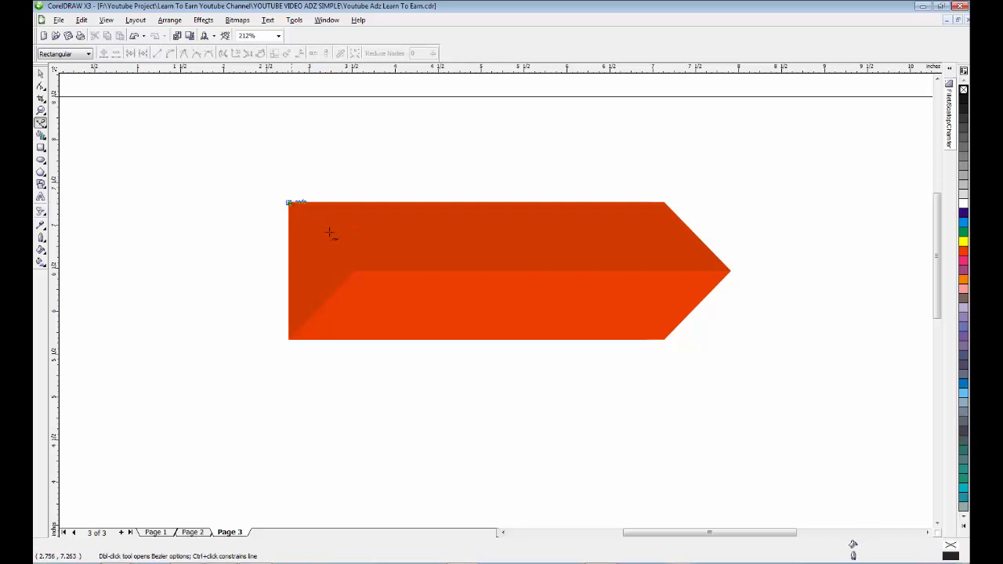
{"action": "left_click", "coordinate": [355, 271]}
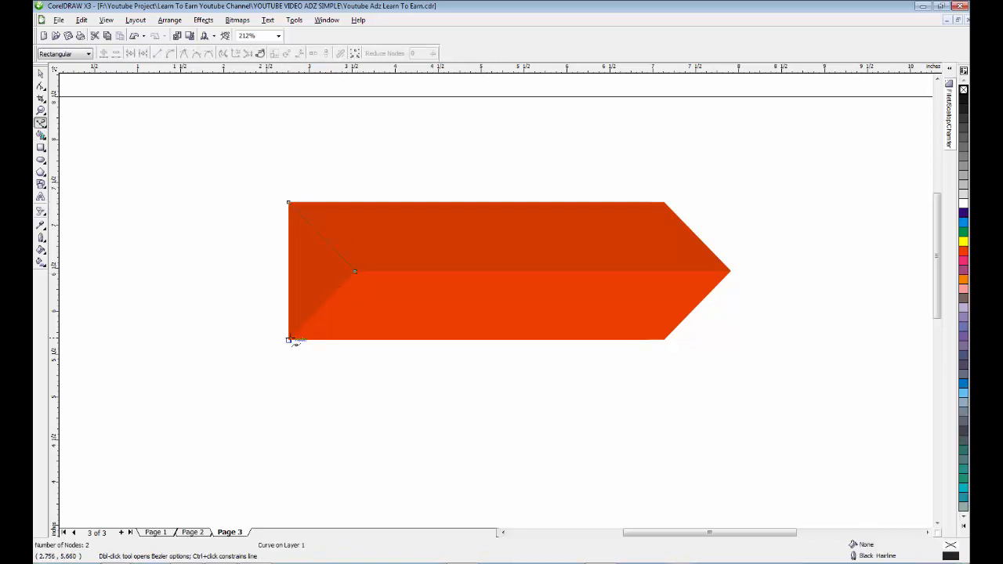
{"action": "left_click", "coordinate": [289, 339]}
{"action": "left_click", "coordinate": [288, 202]}
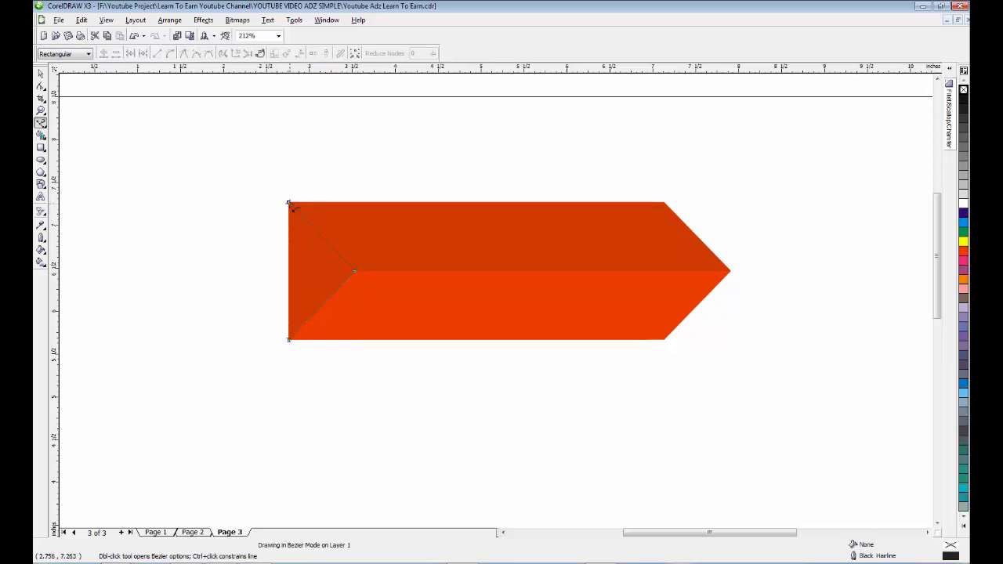
{"action": "key", "text": "space"}
{"action": "right_click", "coordinate": [963, 205]}
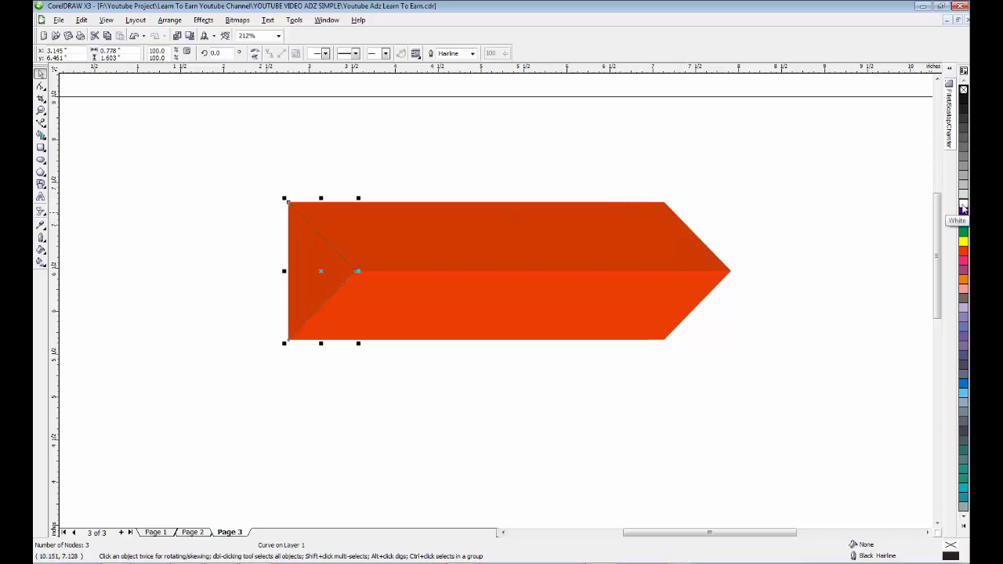
{"action": "left_click", "coordinate": [425, 183]}
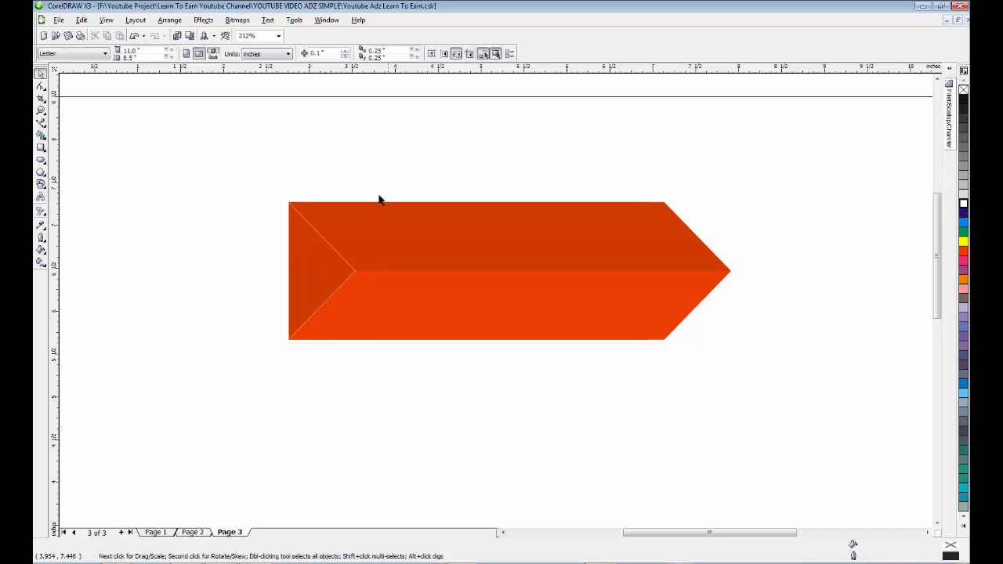
{"action": "left_click", "coordinate": [453, 251]}
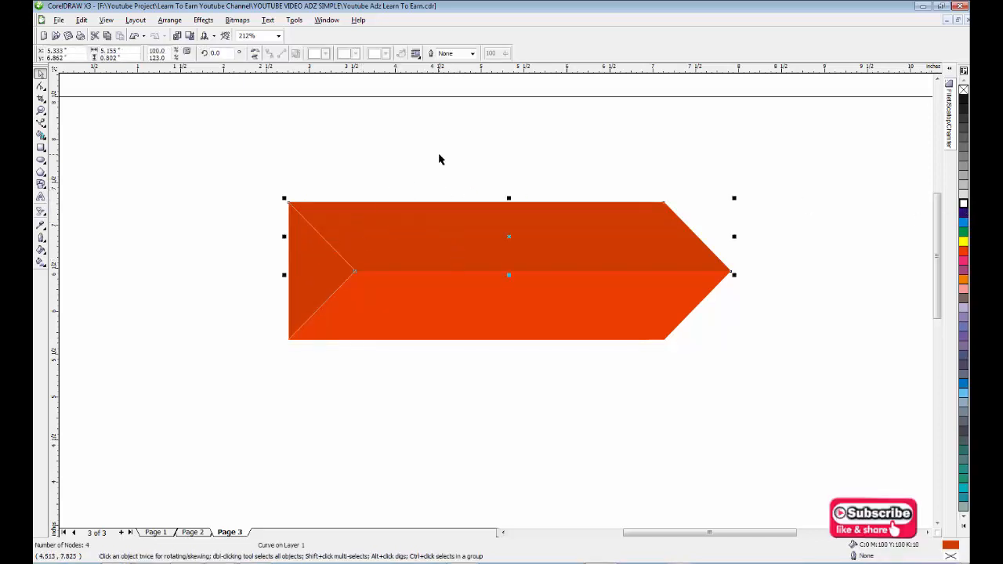
{"action": "left_click", "coordinate": [415, 174]}
{"action": "left_click_drag", "start_coordinate": [250, 174], "coordinate": [784, 410]}
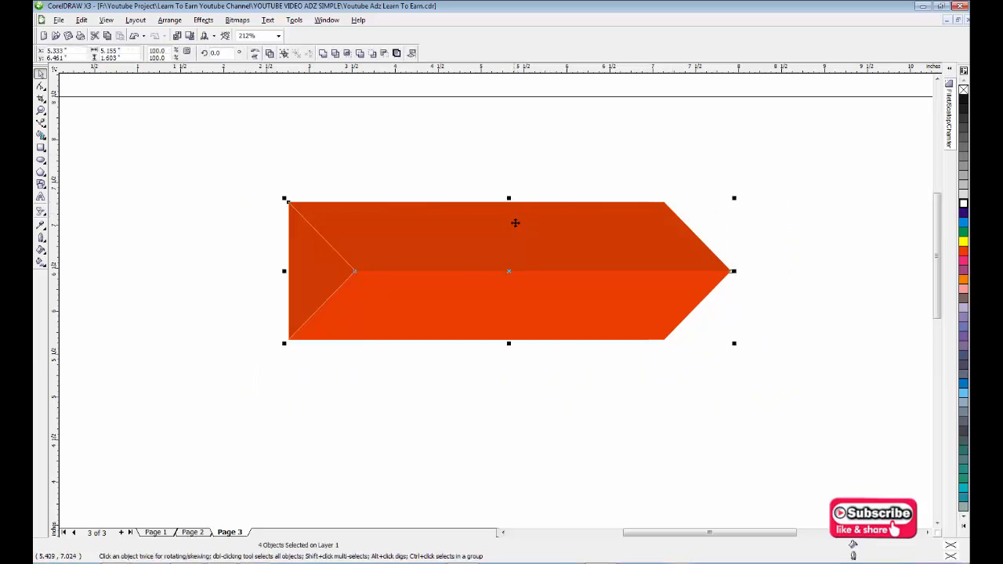
{"action": "left_click", "coordinate": [358, 192]}
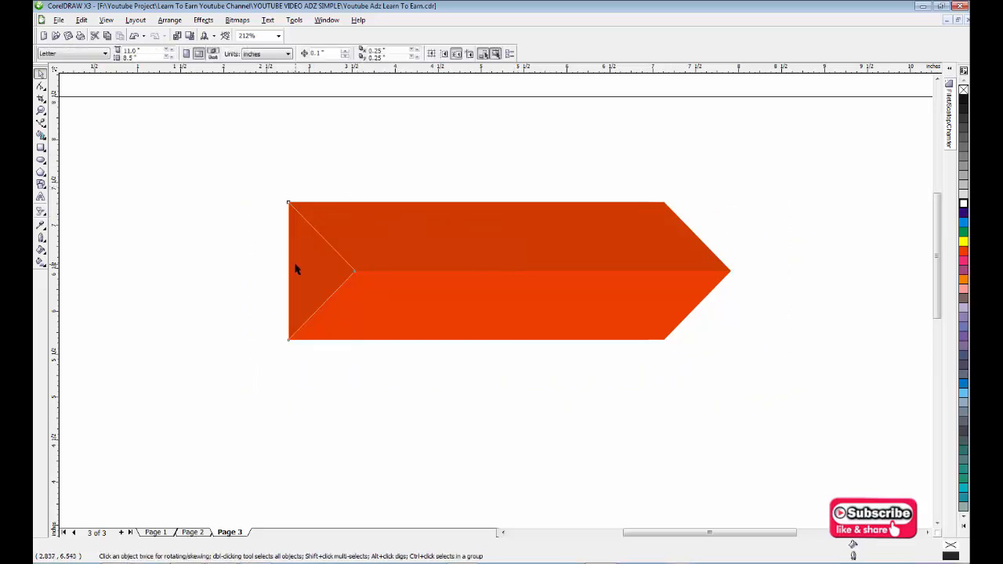
Duplicate the arrow's rear rectangle about 1.1 inches to its left, place the copy behind the arrow and fill it white.
{"action": "left_click_drag", "start_coordinate": [295, 269], "coordinate": [254, 267]}
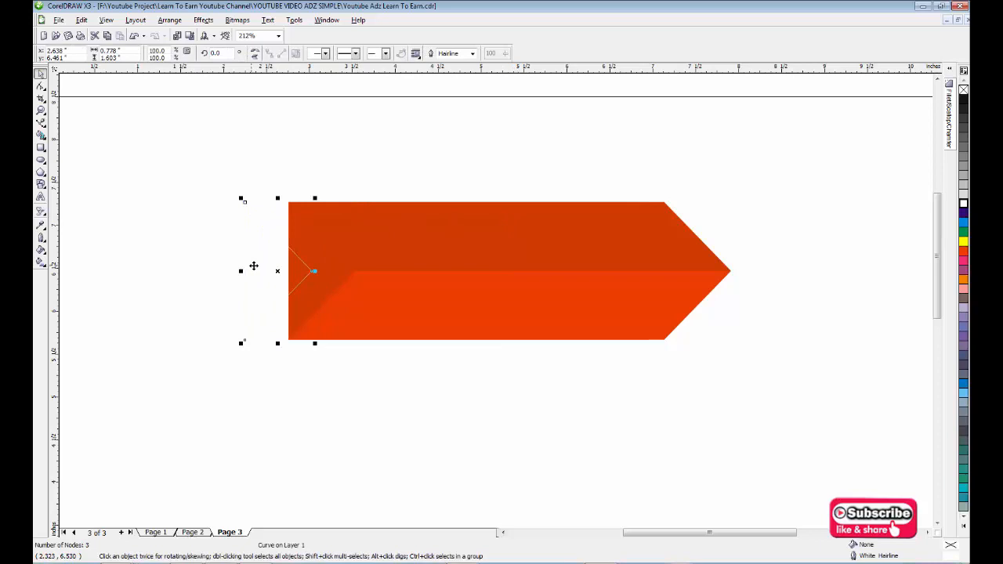
{"action": "key", "text": "ctrl+z"}
{"action": "left_click_drag", "start_coordinate": [654, 192], "coordinate": [235, 398]}
{"action": "left_click", "coordinate": [334, 250]}
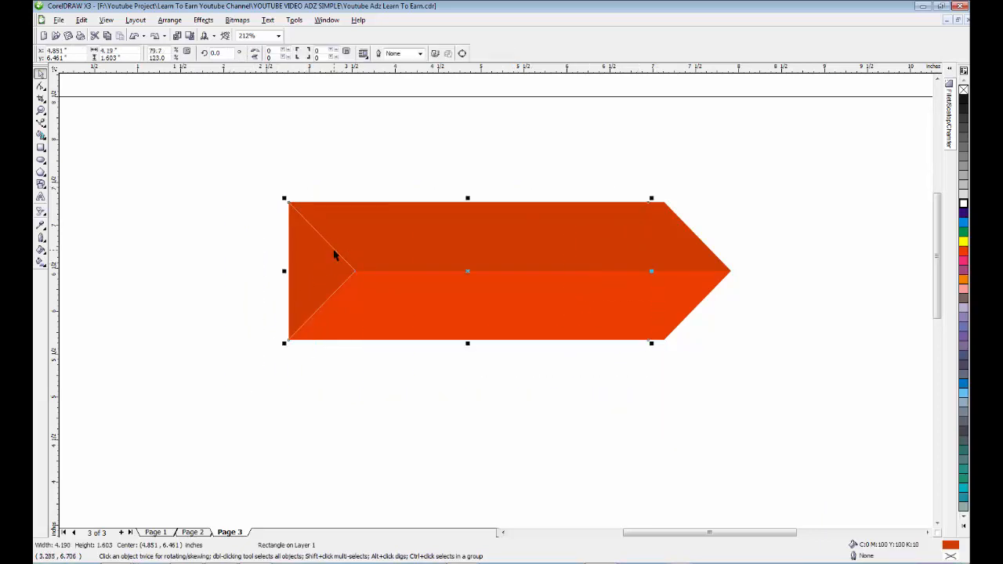
{"action": "left_click_drag", "start_coordinate": [467, 273], "coordinate": [374, 274]}
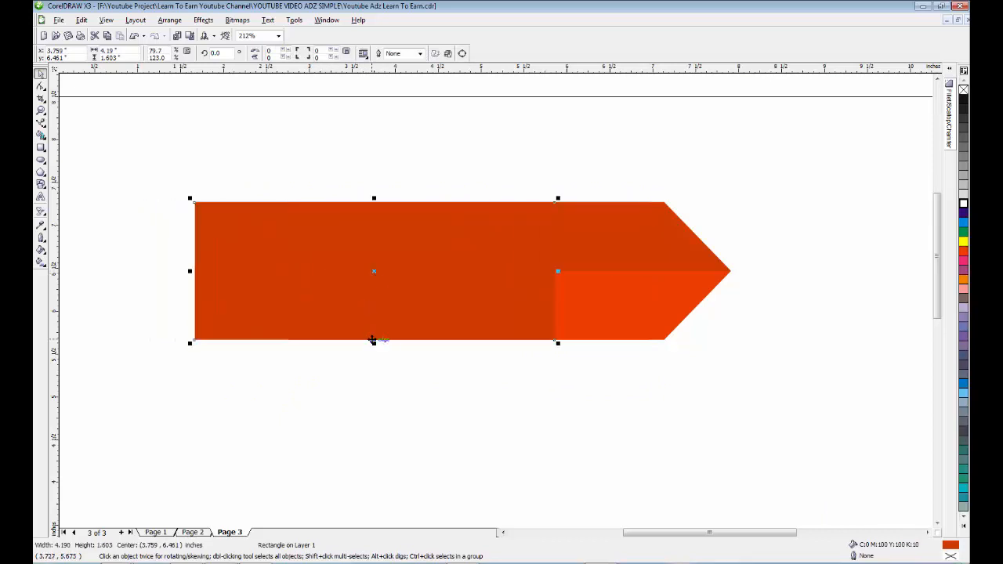
{"action": "left_click", "coordinate": [964, 204]}
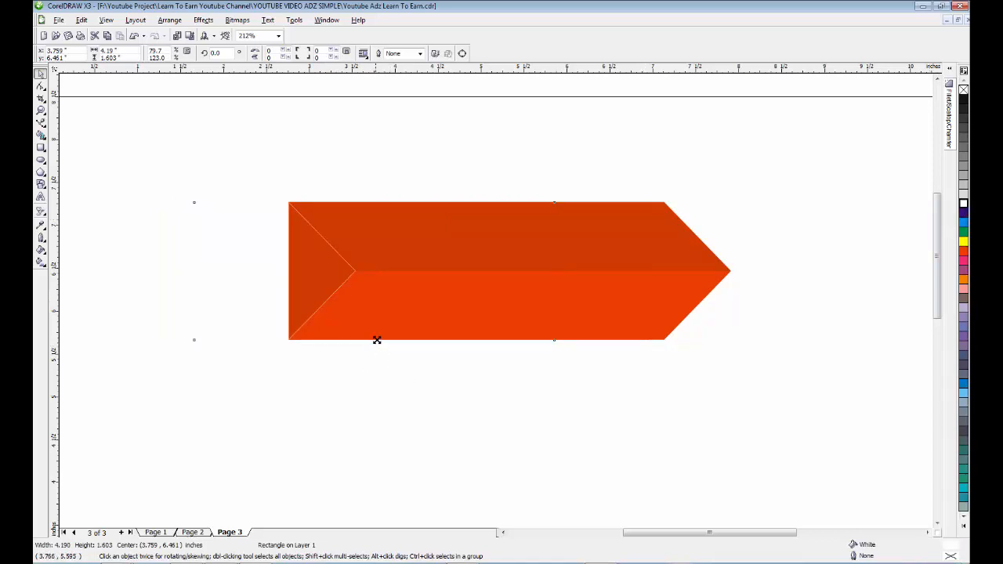
Reduce the duplicated rectangle's height to about 0.81 inches, fill it with 10% Black and bring it with the fold outline to the front.
{"action": "left_click_drag", "start_coordinate": [374, 343], "coordinate": [390, 311]}
{"action": "left_click", "coordinate": [962, 195]}
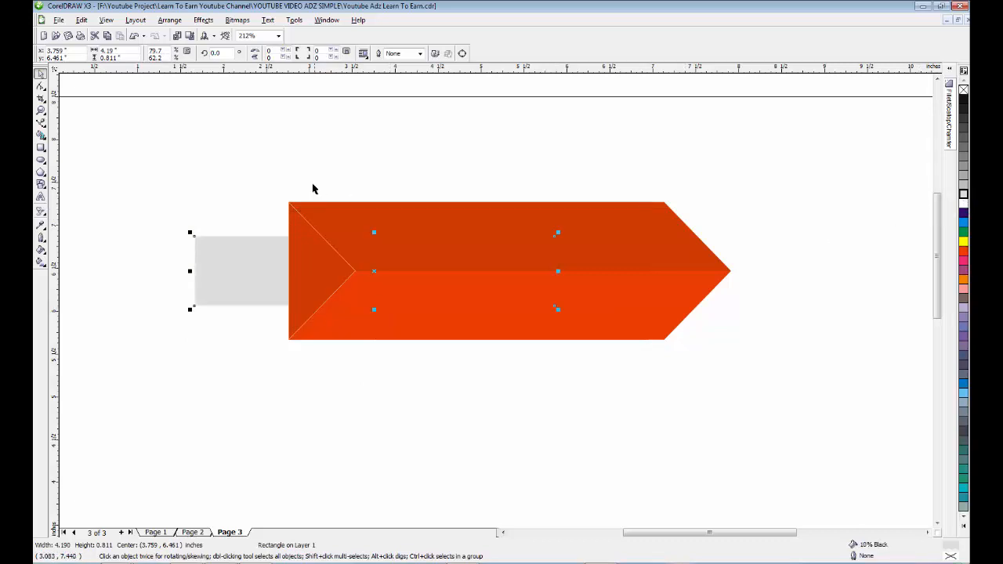
{"action": "left_click_drag", "start_coordinate": [269, 184], "coordinate": [380, 367], "text": "shift"}
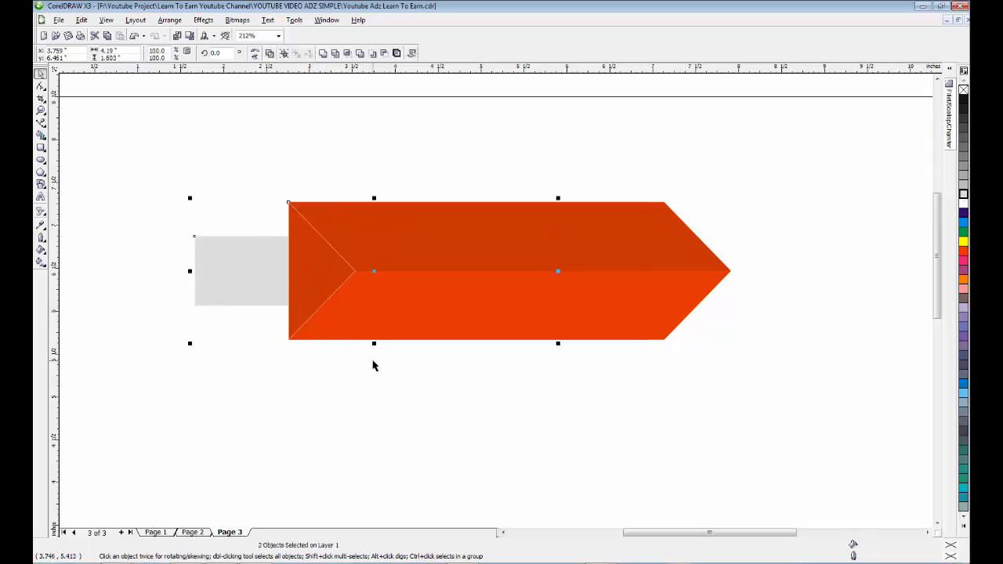
{"action": "key", "text": "shift+Page_Up"}
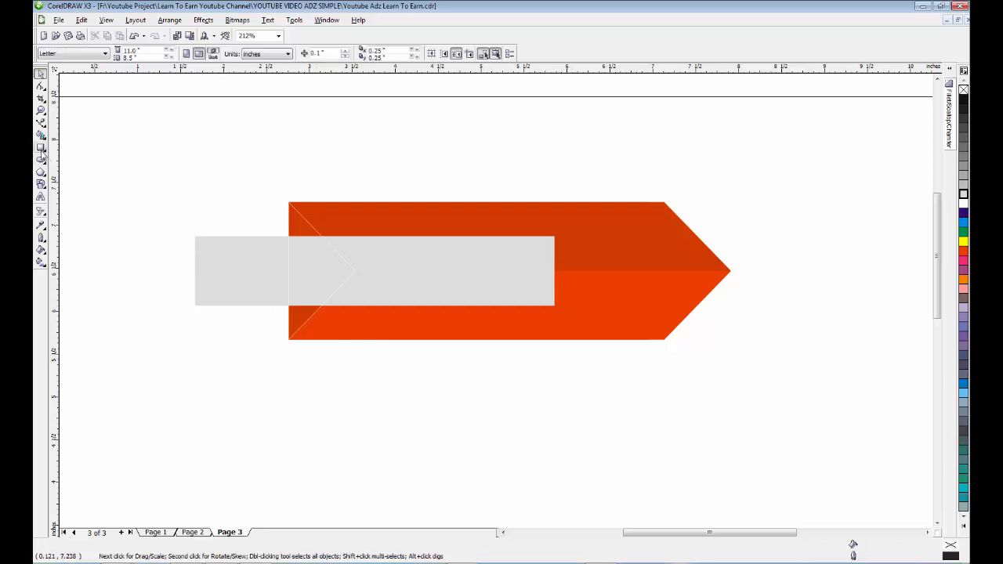
Create shapes with Smart Fill from the rectangle's tail and its part inside the fold, and delete the source rectangle.
{"action": "left_click", "coordinate": [40, 135]}
{"action": "left_click", "coordinate": [238, 272]}
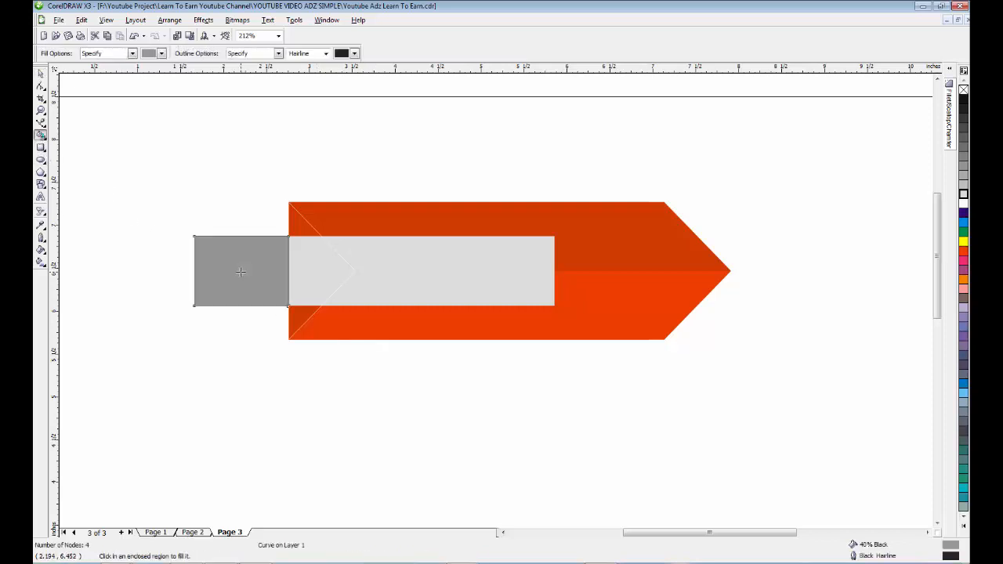
{"action": "left_click", "coordinate": [302, 268]}
{"action": "key", "text": "space"}
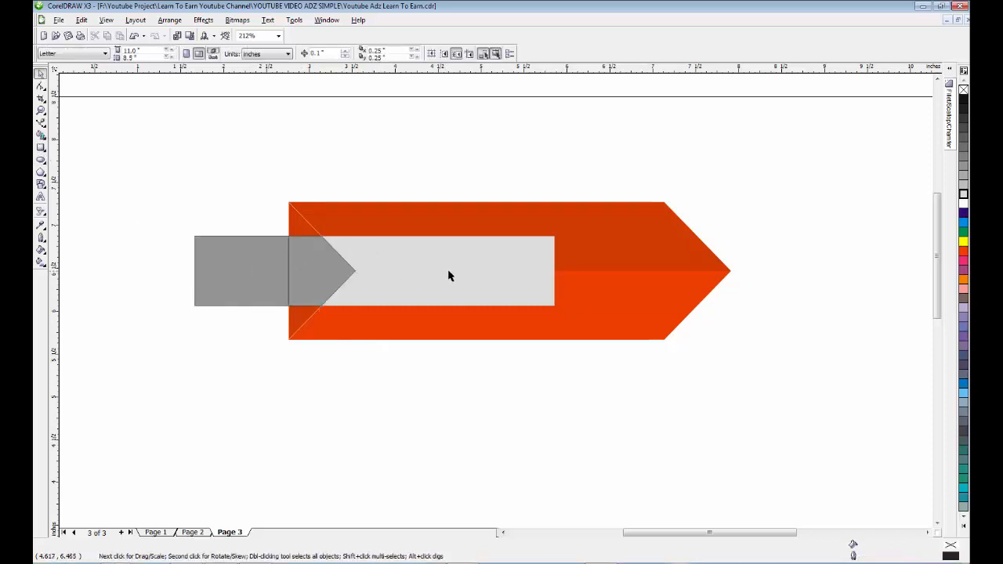
{"action": "left_click", "coordinate": [447, 275]}
{"action": "key", "text": "Delete"}
Weld the two grey smart-filled shapes into a single pointed tab.
{"action": "left_click", "coordinate": [239, 240]}
{"action": "left_click", "coordinate": [321, 269], "text": "shift"}
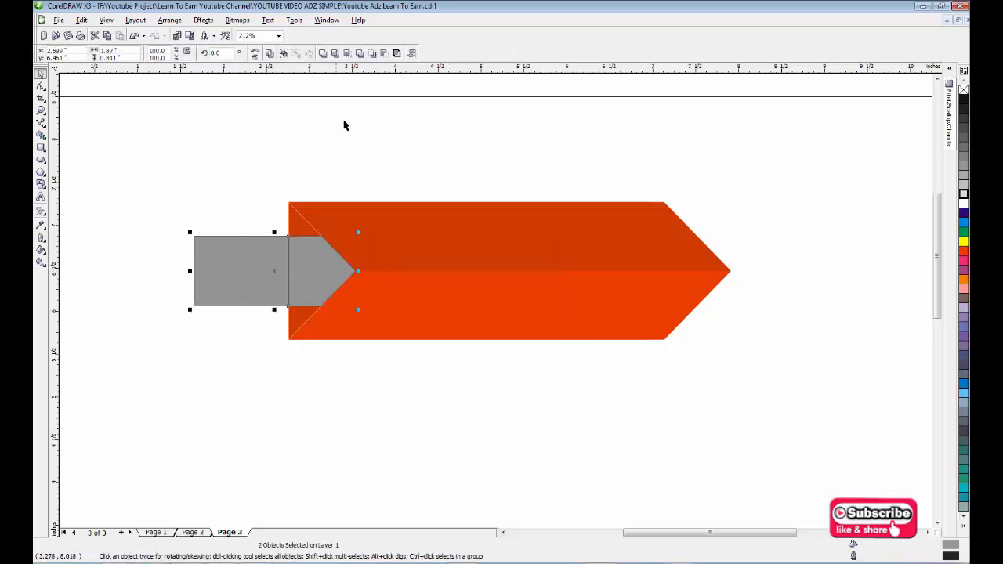
{"action": "left_click", "coordinate": [287, 53]}
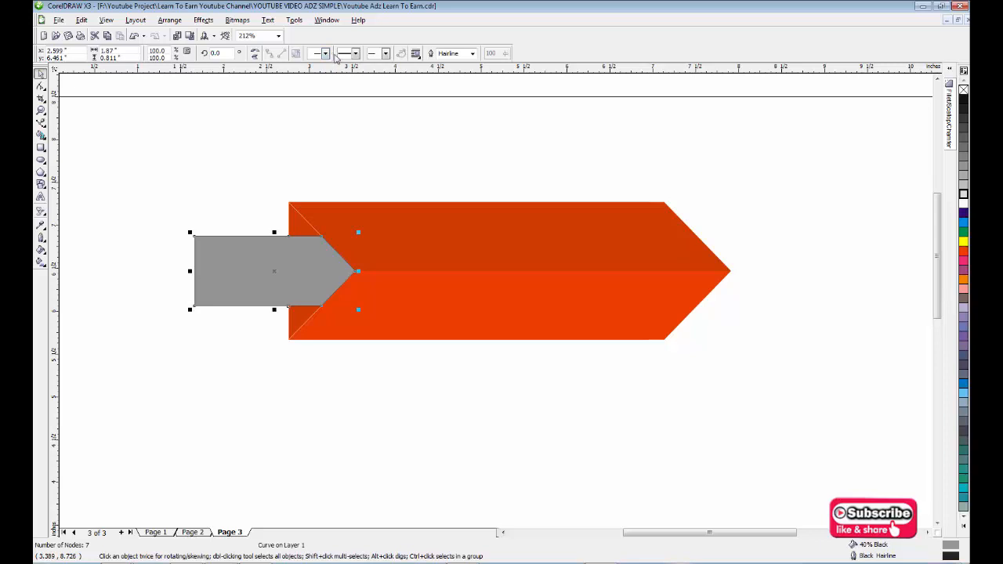
{"action": "left_click", "coordinate": [185, 179]}
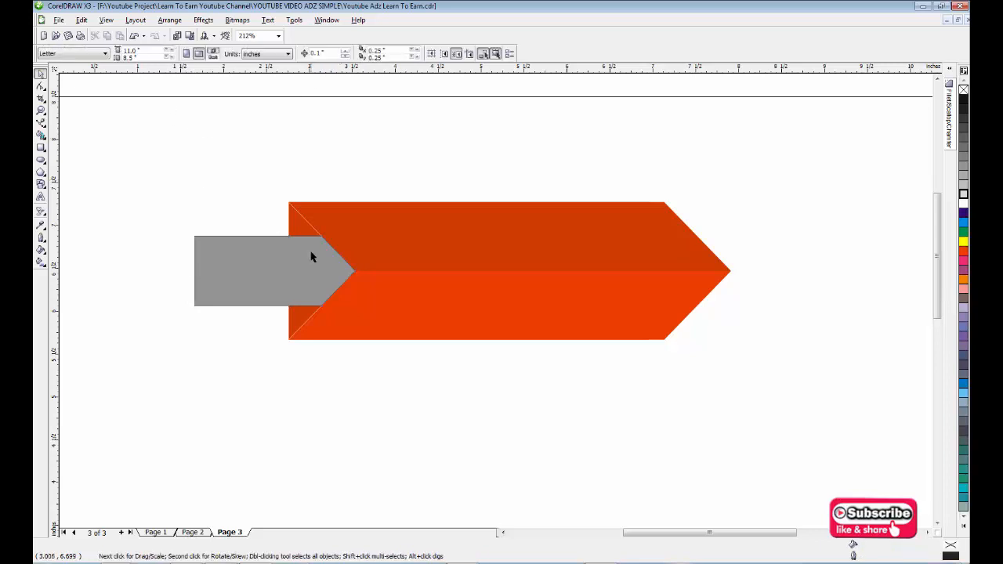
Remove the pointed tab's outline and fill it white.
{"action": "left_click", "coordinate": [219, 280]}
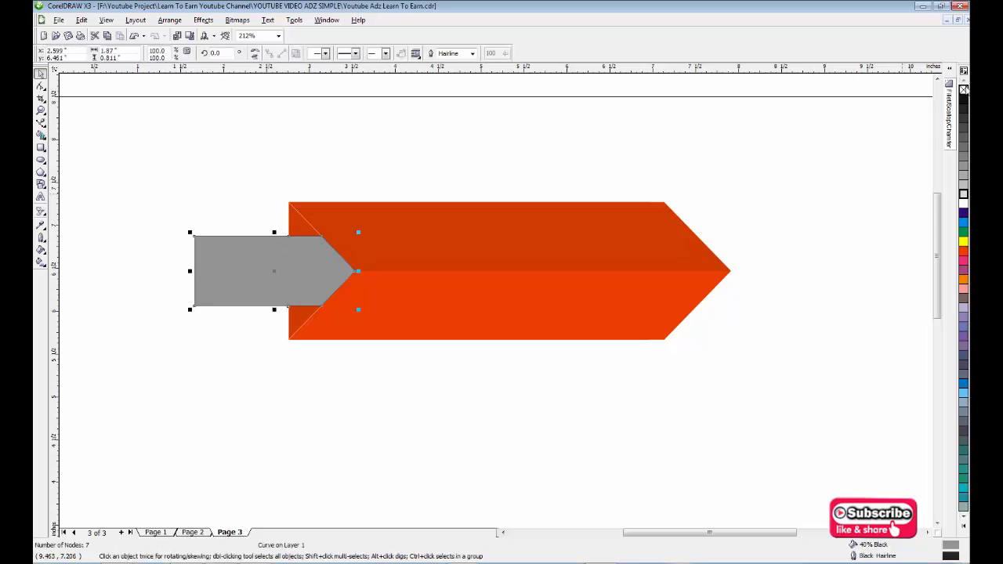
{"action": "right_click", "coordinate": [963, 90]}
{"action": "left_click", "coordinate": [963, 203]}
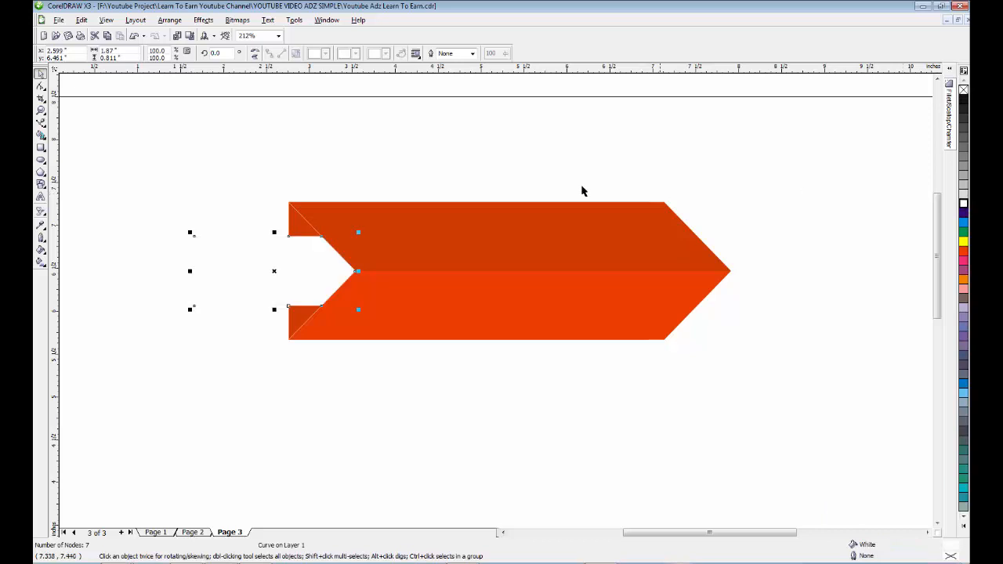
{"action": "left_click", "coordinate": [437, 151]}
{"action": "left_click", "coordinate": [311, 253]}
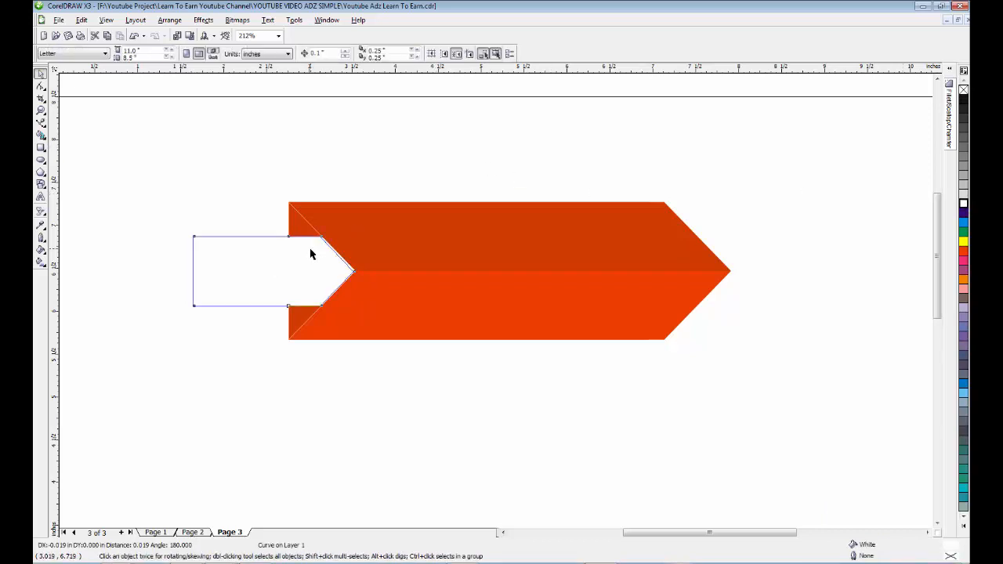
{"action": "left_click", "coordinate": [383, 193]}
Add a page-sized background rectangle with a radial fountain fill from a white centre to light grey edges.
{"action": "key", "text": "F3"}
{"action": "key", "text": "F3"}
{"action": "key", "text": "F2"}
{"action": "left_click_drag", "start_coordinate": [374, 243], "coordinate": [709, 477]}
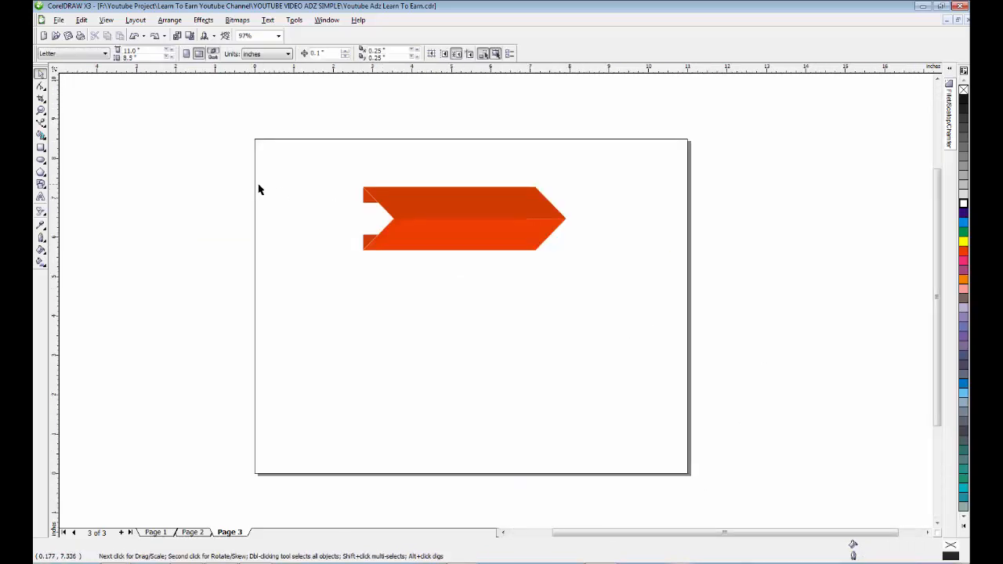
{"action": "double_click", "coordinate": [41, 148]}
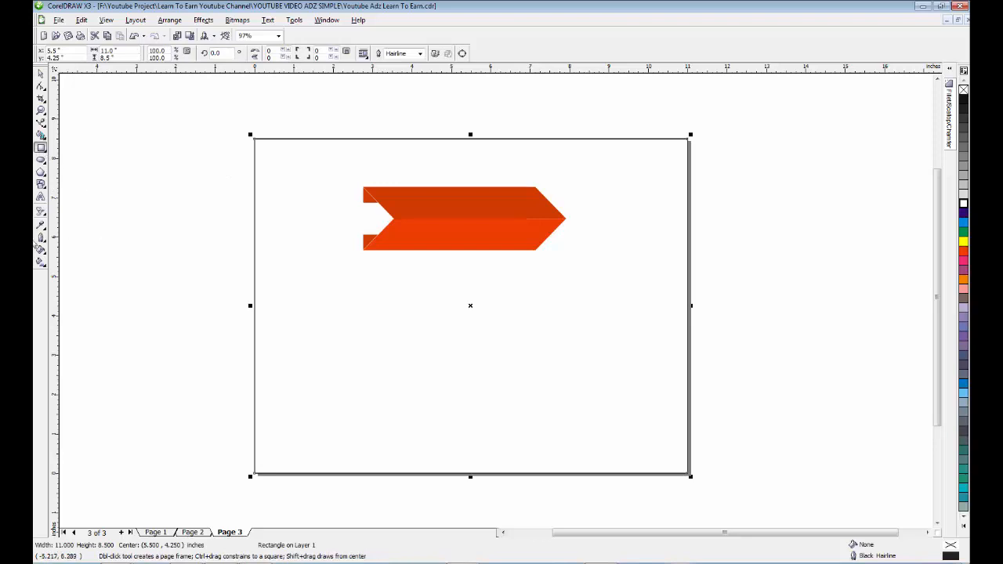
{"action": "left_click", "coordinate": [41, 262]}
{"action": "left_click", "coordinate": [118, 52]}
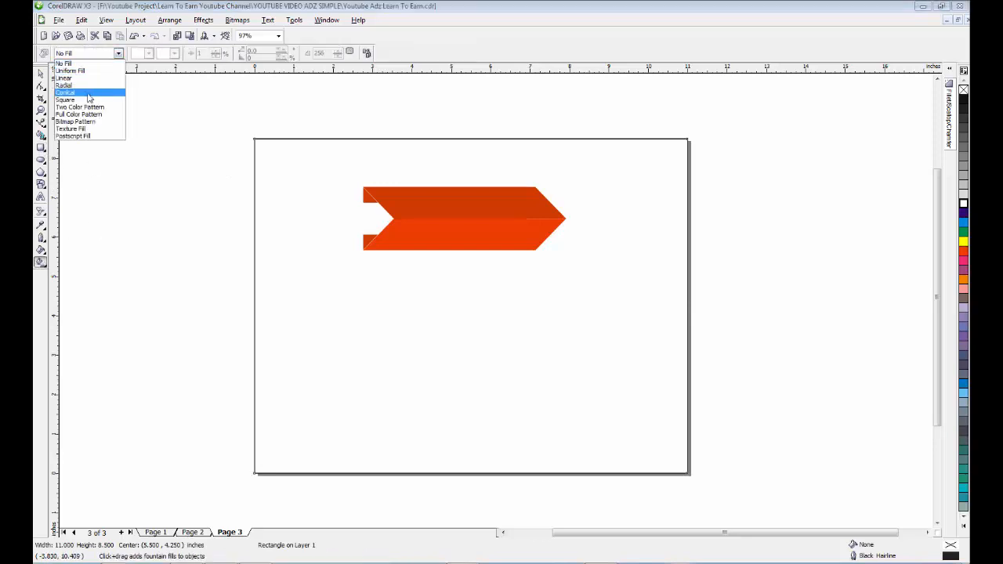
{"action": "left_click", "coordinate": [87, 85]}
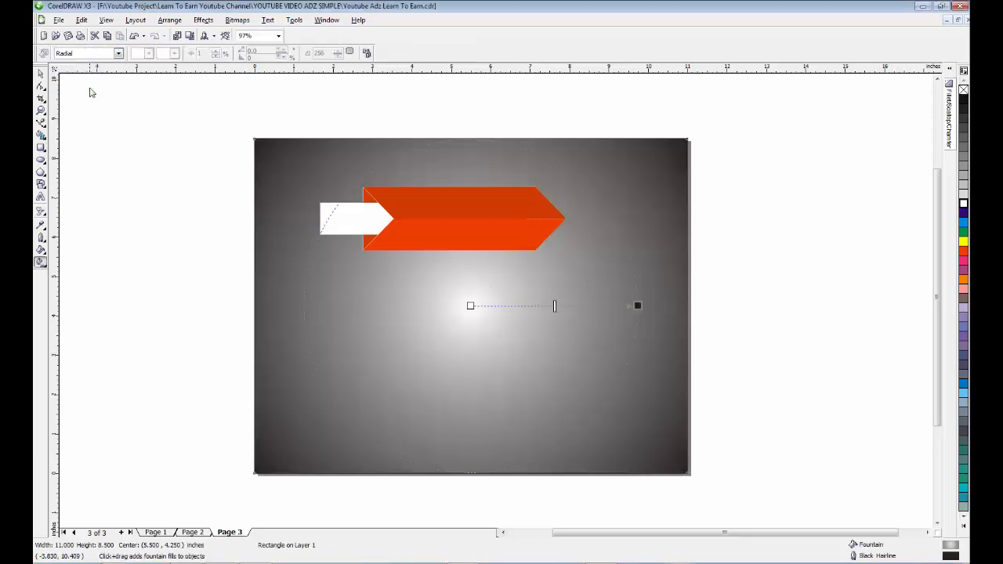
{"action": "left_click", "coordinate": [963, 185]}
{"action": "left_click", "coordinate": [963, 177]}
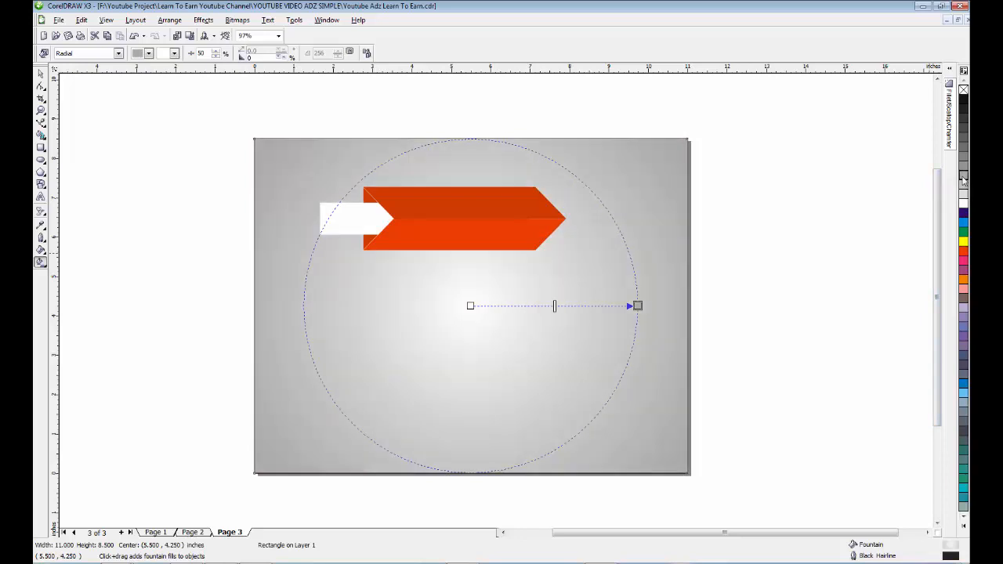
Duplicate the whole arrow with its white tab about 1.84 inches below, and repeat the duplication for a third arrow.
{"action": "key", "text": "space"}
{"action": "left_click_drag", "start_coordinate": [273, 123], "coordinate": [656, 284]}
{"action": "left_click_drag", "start_coordinate": [444, 219], "coordinate": [450, 291]}
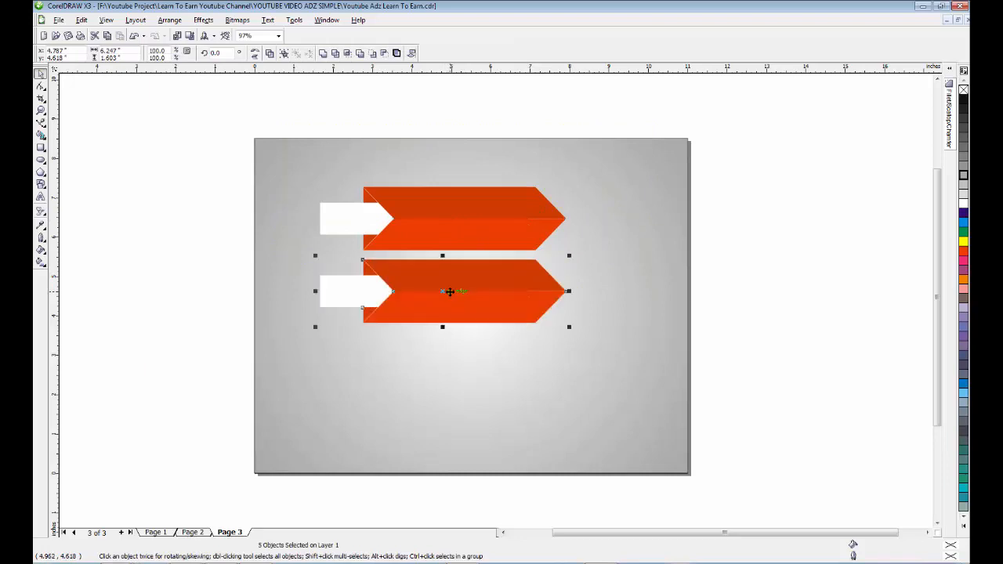
{"action": "key", "text": "ctrl+r"}
{"action": "left_click", "coordinate": [716, 358]}
Fill the middle arrow's two bands and rear rectangle with Magenta.
{"action": "left_click_drag", "start_coordinate": [312, 165], "coordinate": [695, 435]}
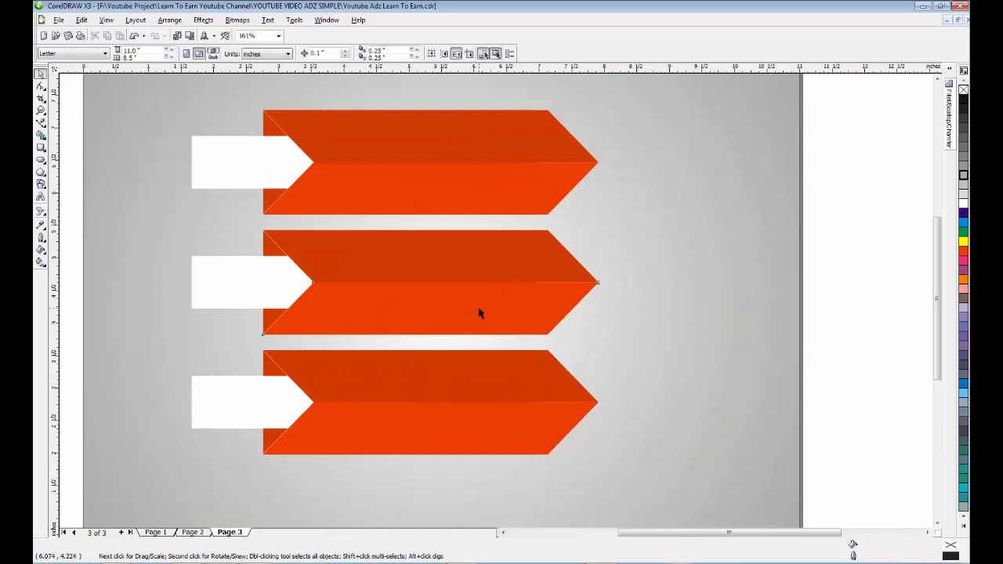
{"action": "left_click", "coordinate": [480, 312]}
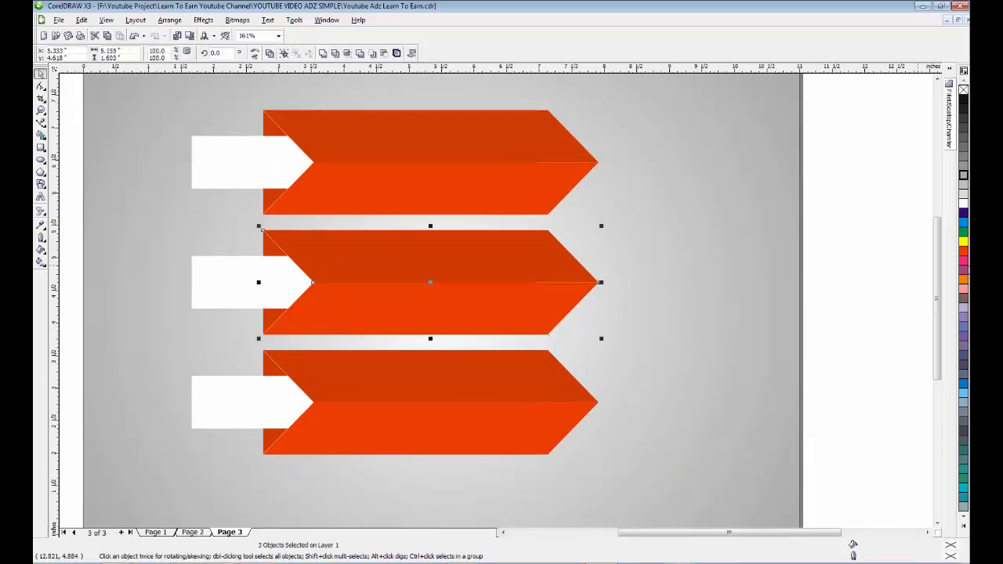
{"action": "left_click", "coordinate": [964, 264]}
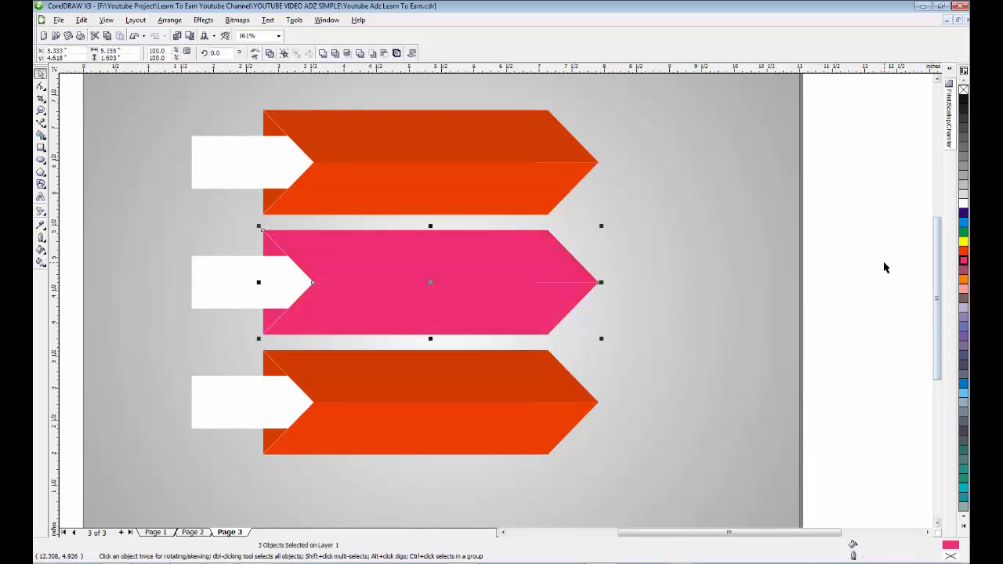
{"action": "left_click", "coordinate": [788, 269]}
Fill the lowest arrow's two bands and rear rectangle with Sky Blue.
{"action": "left_click", "coordinate": [538, 380]}
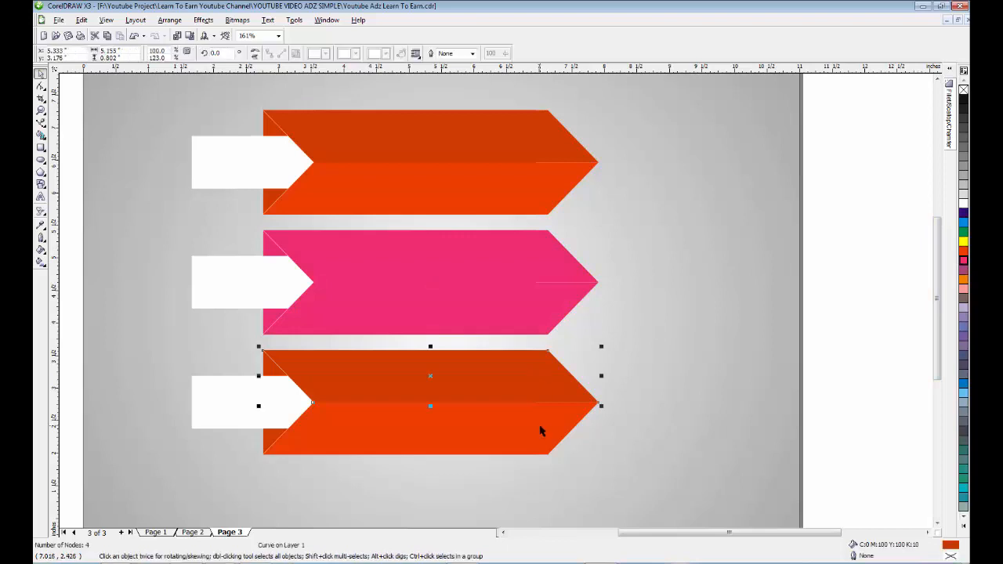
{"action": "left_click", "coordinate": [541, 430], "text": "shift"}
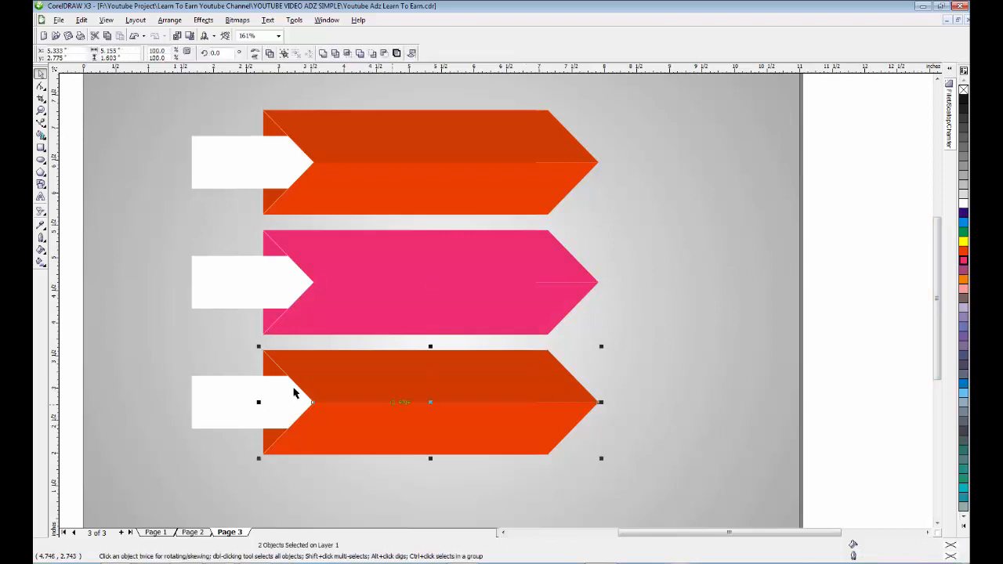
{"action": "left_click", "coordinate": [964, 383]}
{"action": "left_click", "coordinate": [877, 382]}
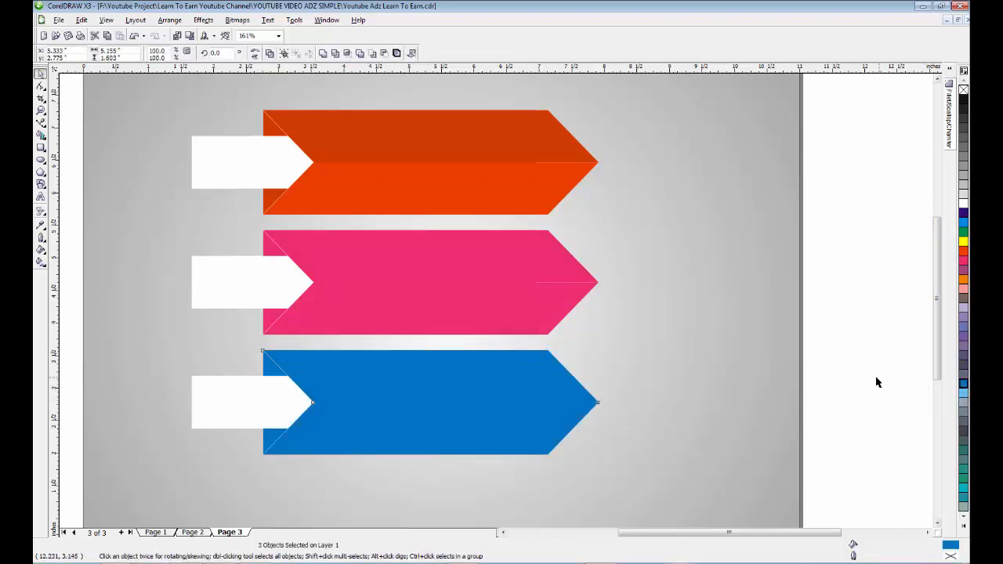
Darken the blue arrow's lower band and rear rectangle by raising the black (K) component of their fill.
{"action": "left_click", "coordinate": [526, 445]}
{"action": "left_click", "coordinate": [267, 370], "text": "shift"}
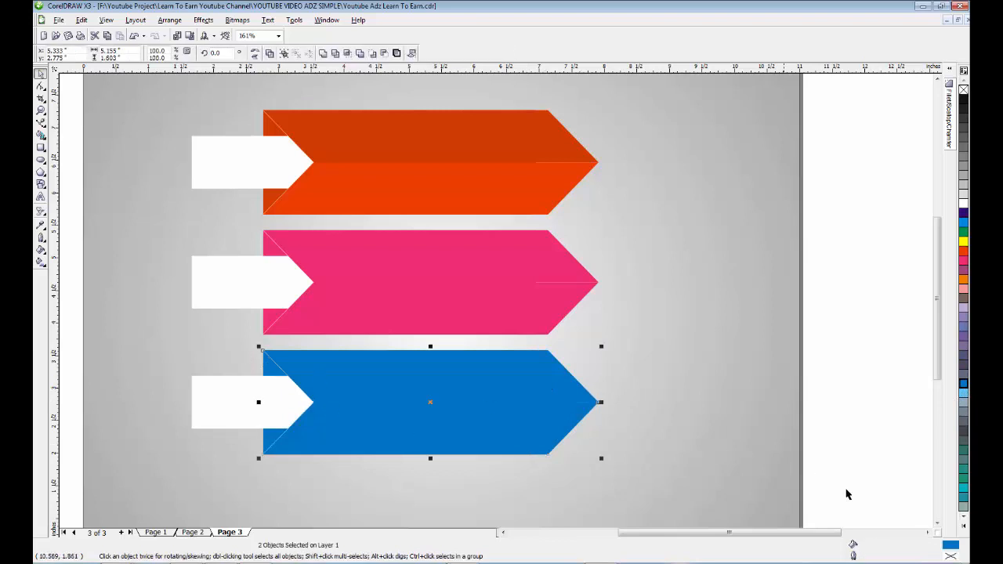
{"action": "double_click", "coordinate": [950, 545]}
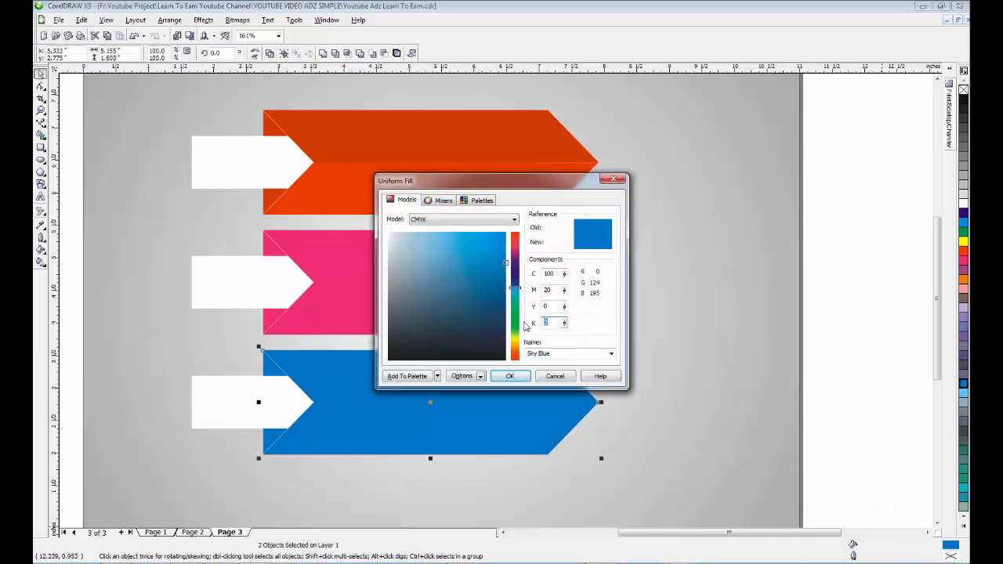
{"action": "key", "text": "Return"}
Try darkening the magenta arrow's lower band and rear rectangle with a black (K) component of 15, and undo it.
{"action": "left_click", "coordinate": [298, 264]}
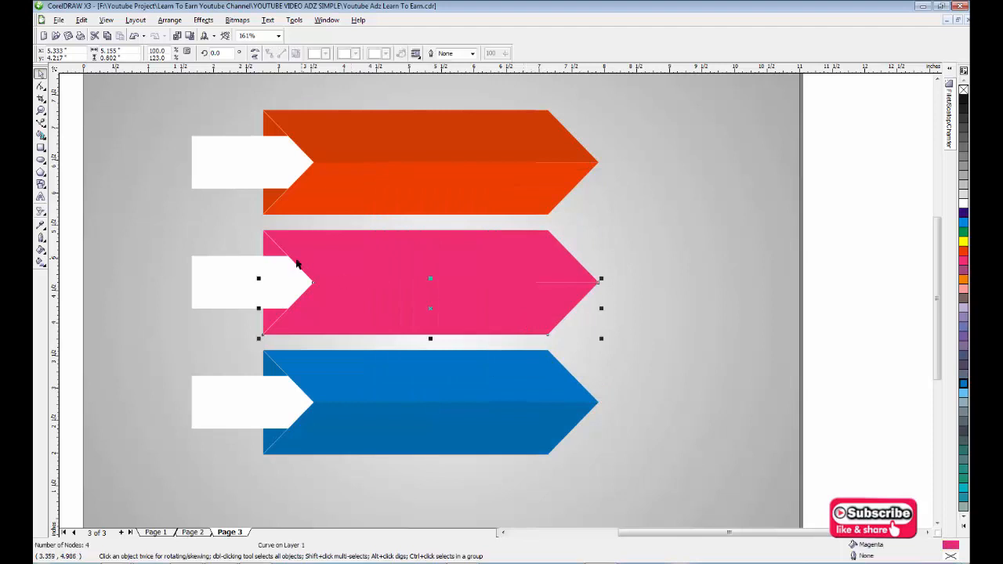
{"action": "left_click", "coordinate": [266, 250], "text": "shift"}
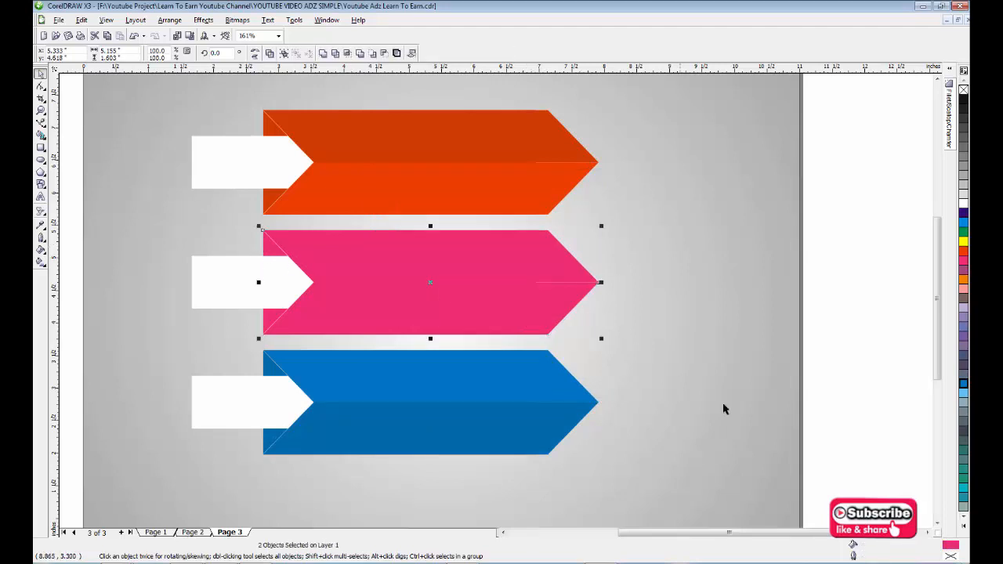
{"action": "double_click", "coordinate": [951, 546]}
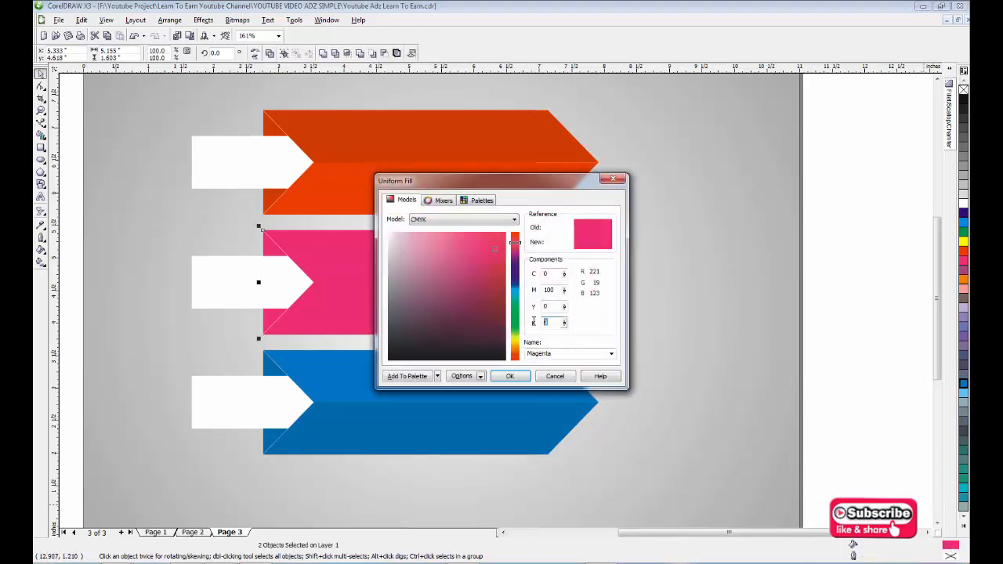
{"action": "left_click", "coordinate": [539, 326]}
{"action": "type", "text": "15"}
{"action": "key", "text": "Return"}
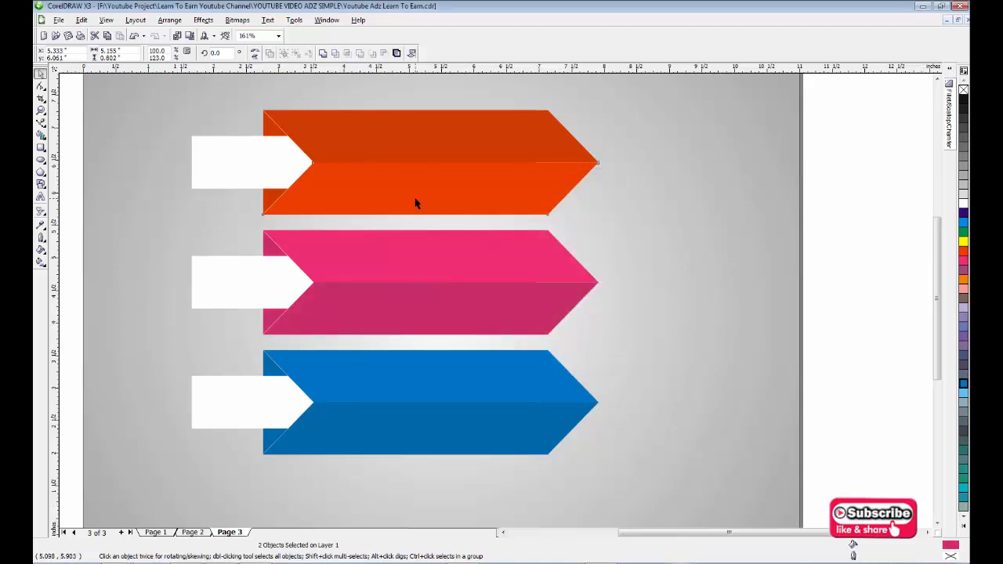
{"action": "left_click", "coordinate": [416, 201]}
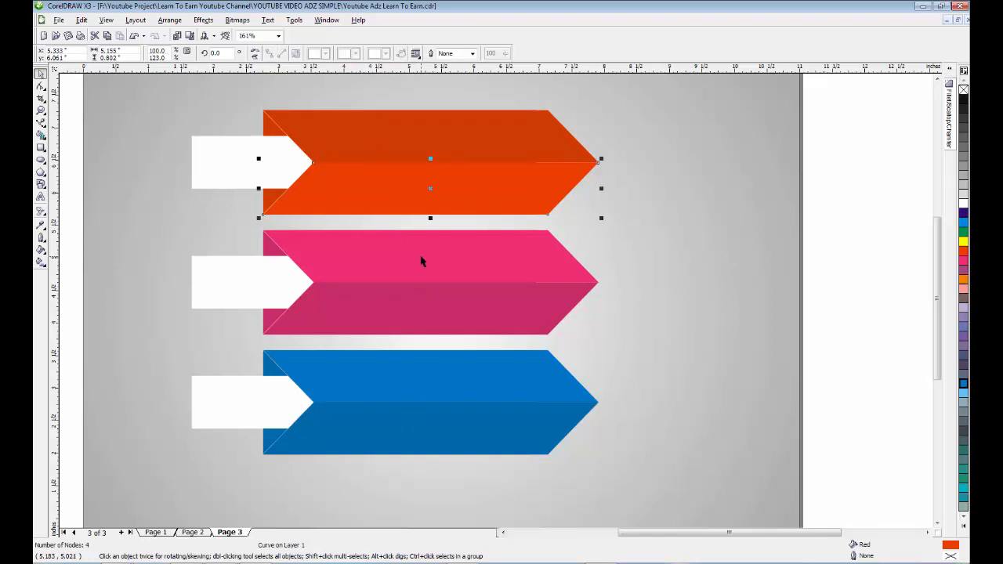
{"action": "key", "text": "ctrl+z"}
{"action": "key", "text": "Escape"}
Darken the magenta arrow's upper band and rear rectangle by raising the black (K) component of their fill.
{"action": "left_click", "coordinate": [368, 262]}
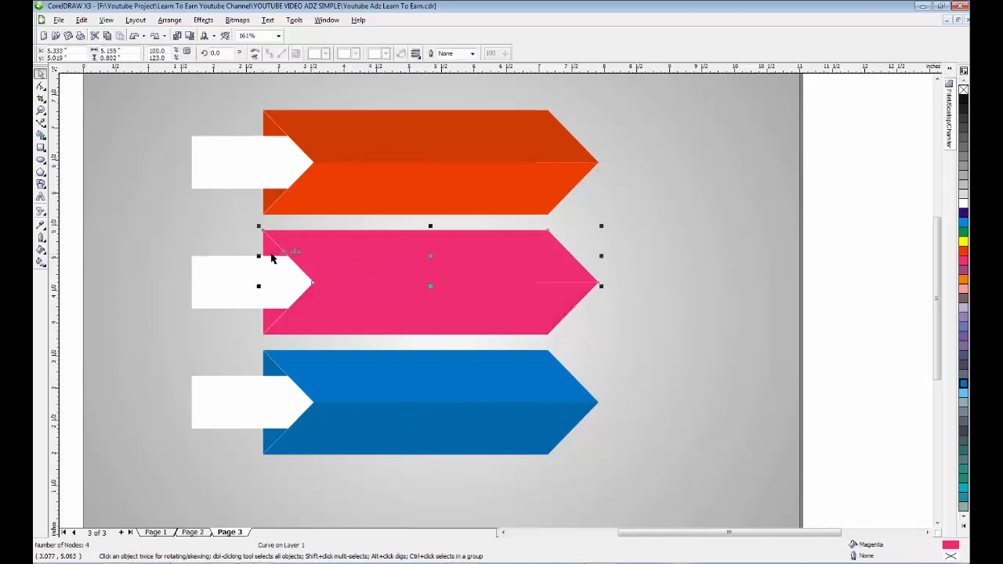
{"action": "left_click", "coordinate": [269, 245], "text": "shift"}
{"action": "double_click", "coordinate": [950, 546]}
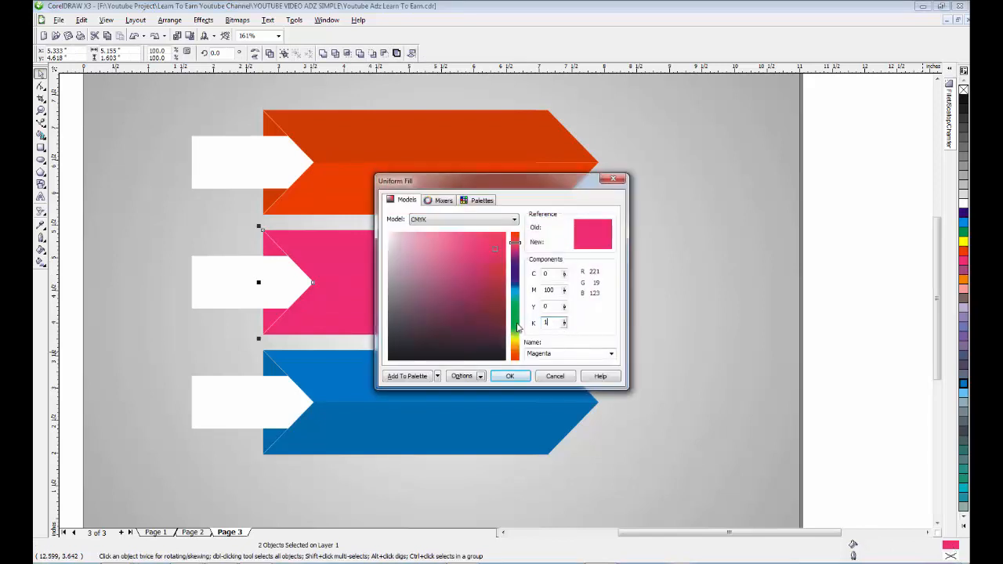
{"action": "key", "text": "Return"}
{"action": "key", "text": "Escape"}
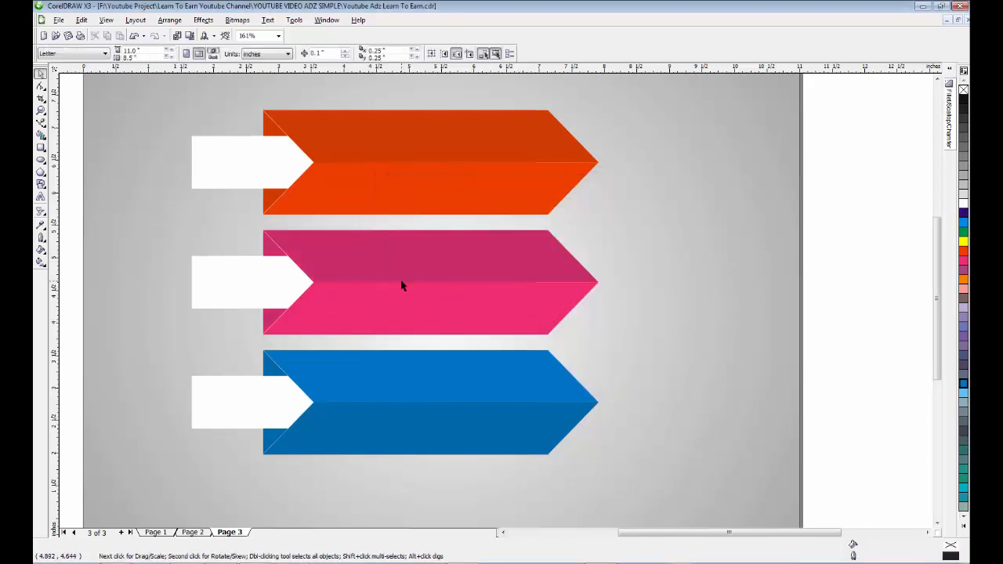
Draw a closed vertical line shape about 1.27 in tall at the uppermost white tab's rear edge and bow one side into a slim curve.
{"action": "left_click_drag", "start_coordinate": [137, 99], "coordinate": [298, 251]}
{"action": "left_click", "coordinate": [41, 123]}
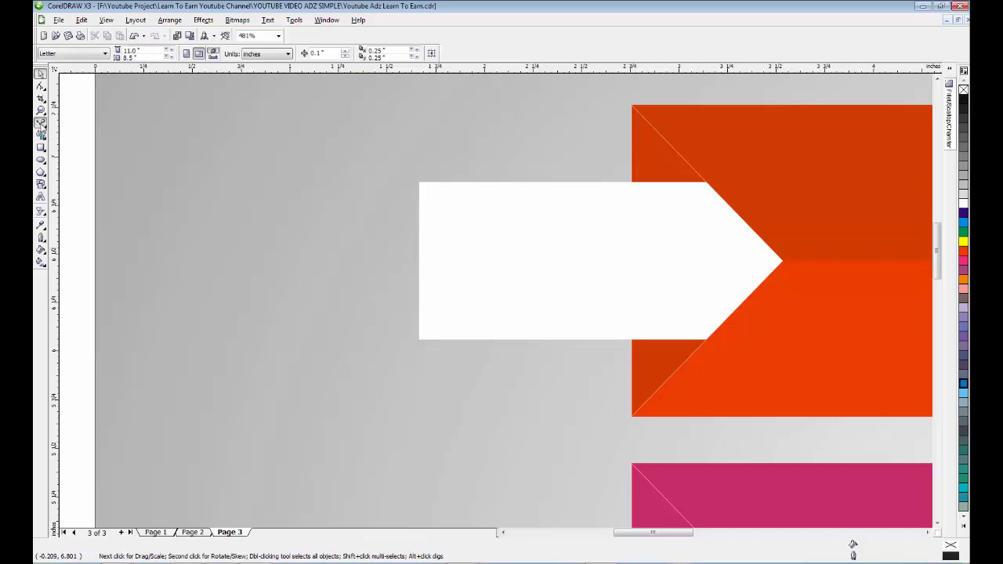
{"action": "left_click", "coordinate": [419, 182]}
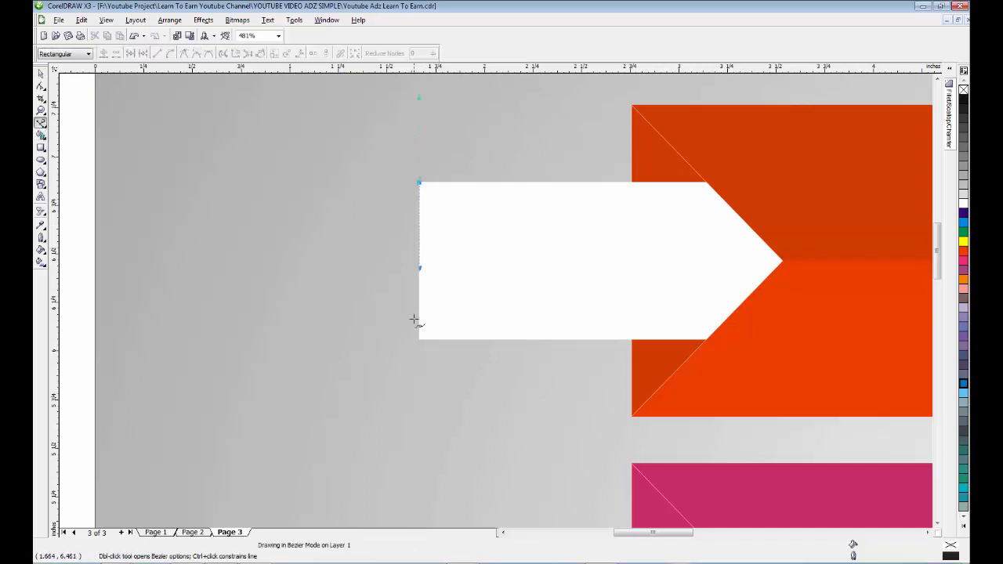
{"action": "left_click", "coordinate": [419, 429]}
{"action": "key", "text": "space"}
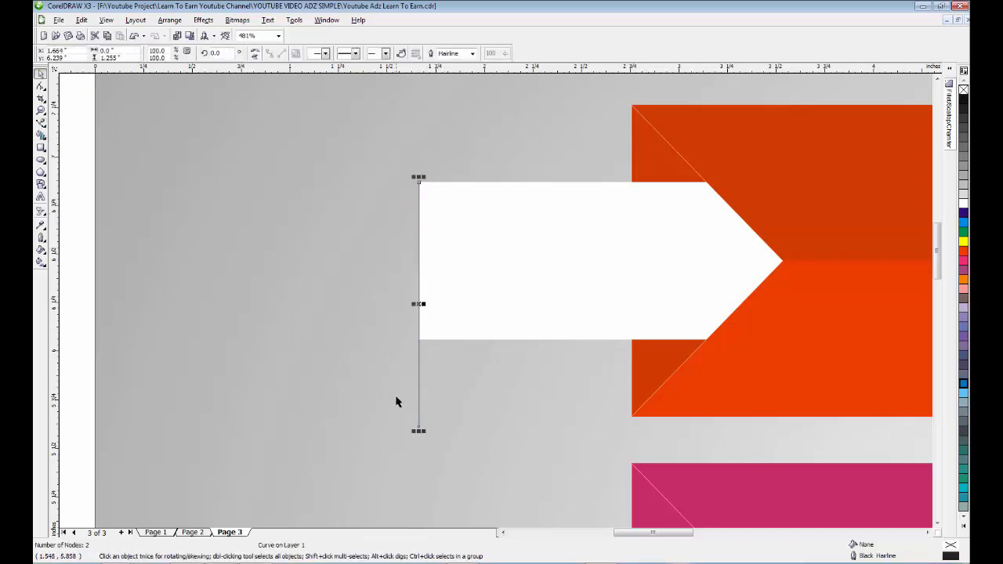
{"action": "key", "text": "space"}
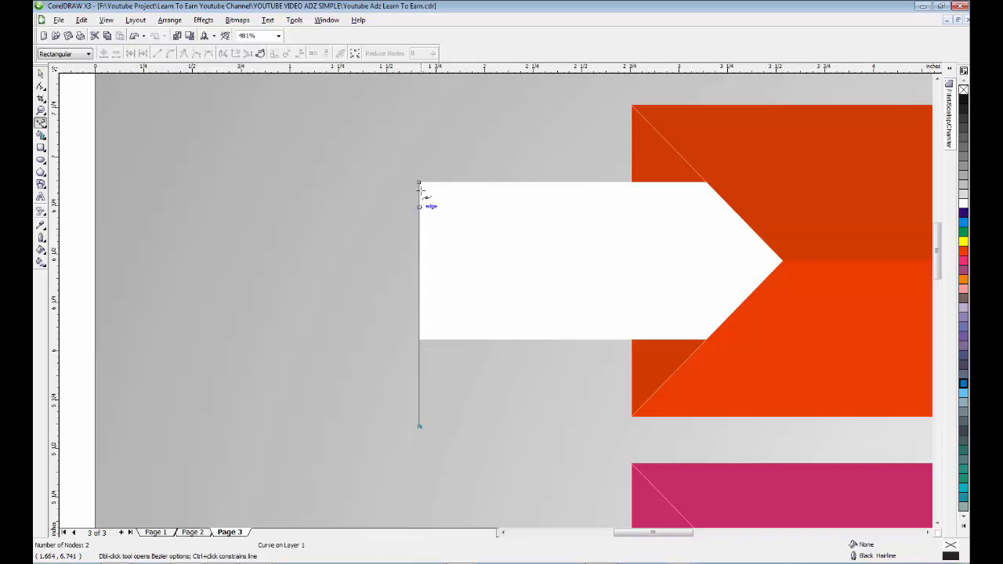
{"action": "left_click", "coordinate": [41, 88]}
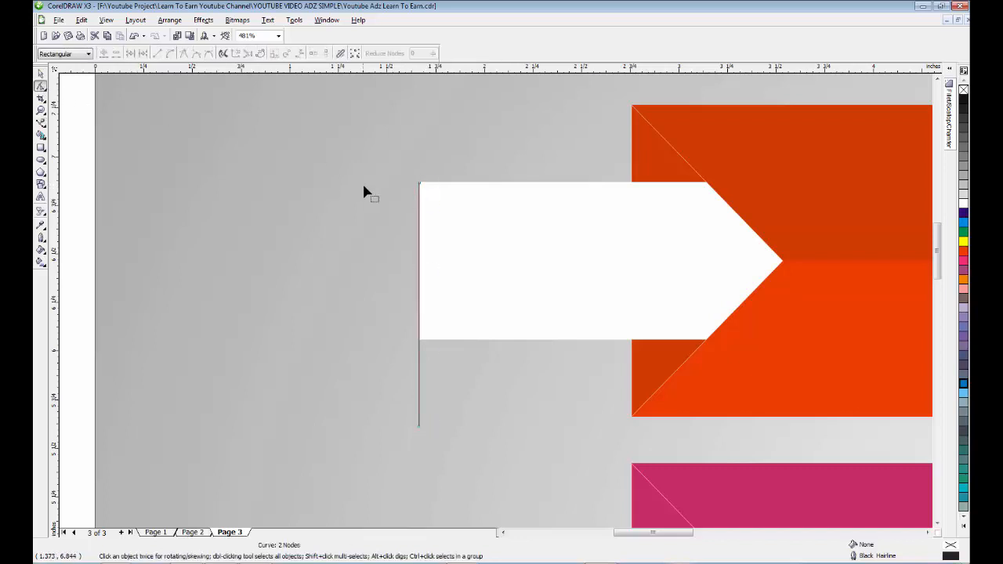
{"action": "left_click_drag", "start_coordinate": [421, 284], "coordinate": [425, 233]}
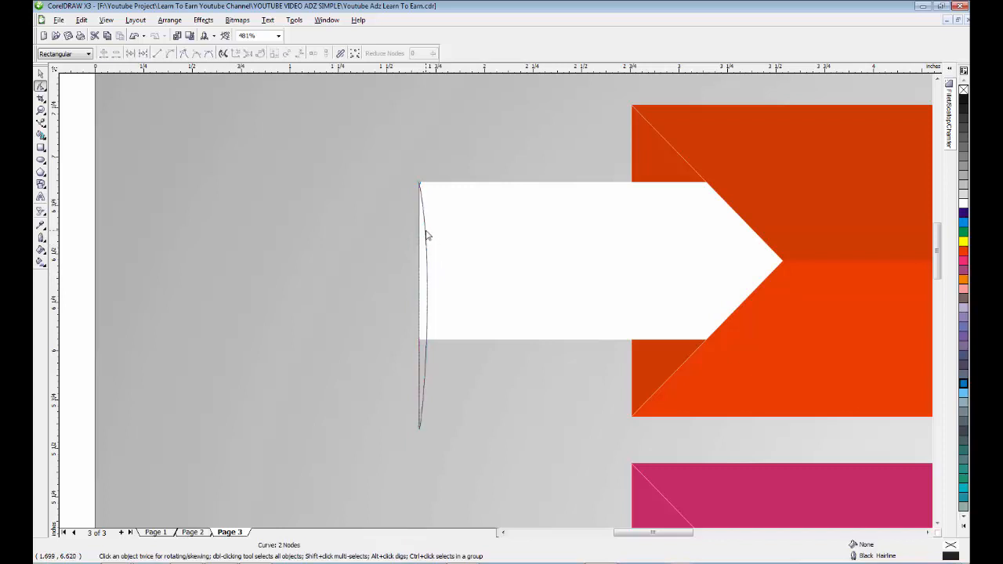
Centre the slim curved shape vertically on the uppermost white tab and place it behind the tab, just above the background.
{"action": "key", "text": "space"}
{"action": "left_click", "coordinate": [461, 247], "text": "shift"}
{"action": "key", "text": "e"}
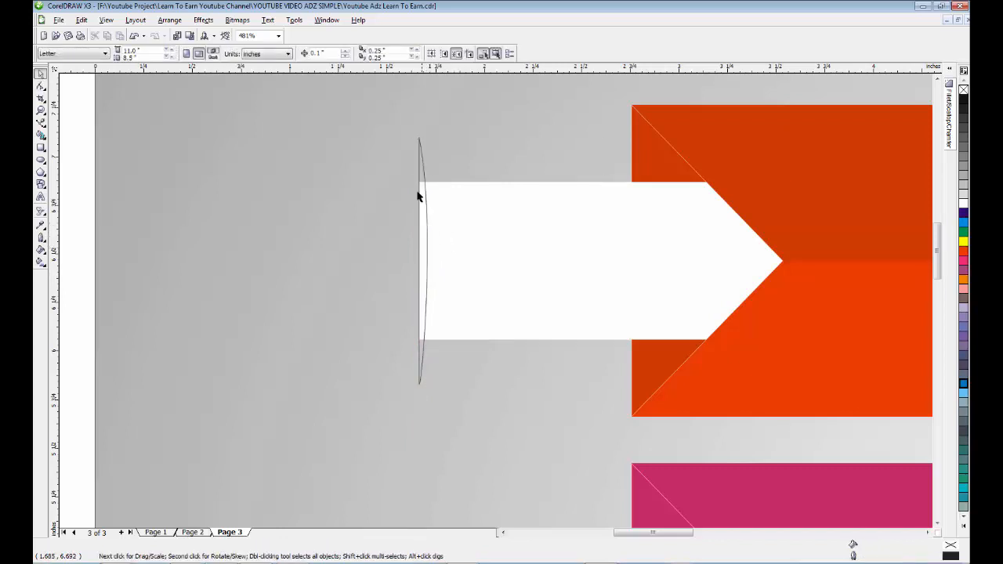
{"action": "left_click", "coordinate": [422, 169]}
{"action": "left_click", "coordinate": [443, 164], "text": "shift"}
{"action": "key", "text": "shift+Page_Down"}
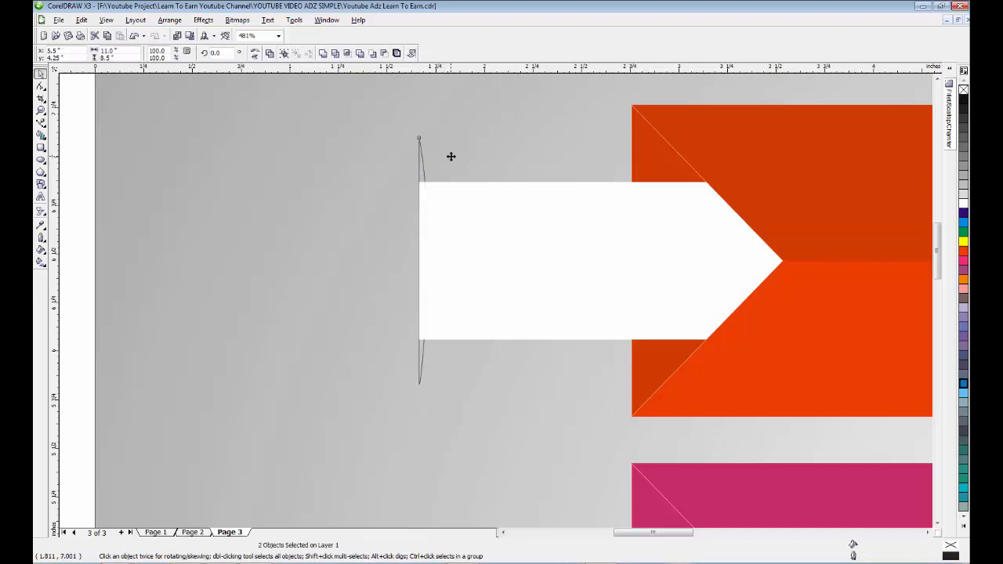
{"action": "key", "text": "Escape"}
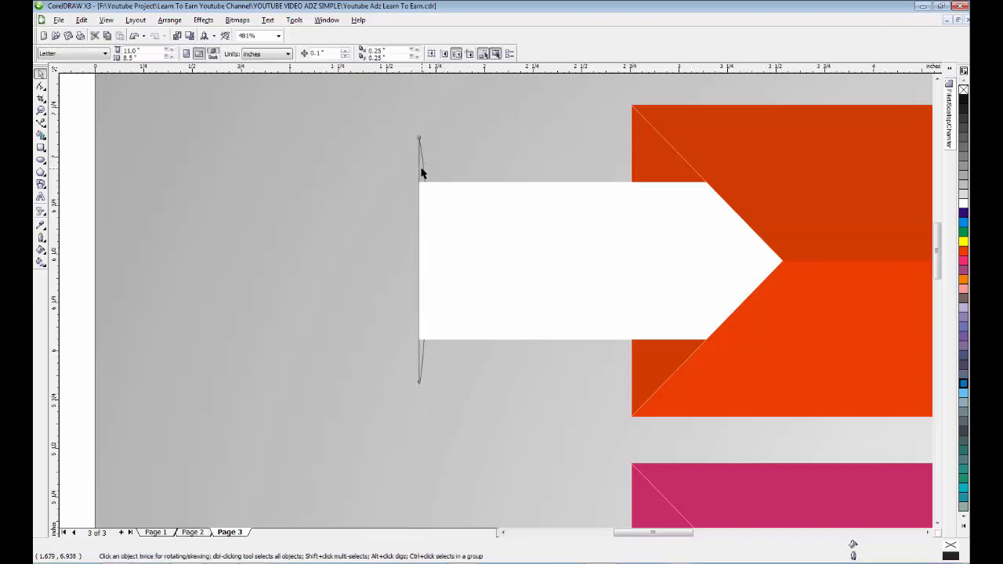
Shift the slim curved shape slightly outward from the tab, fill it with 60% Black and remove its outline.
{"action": "left_click", "coordinate": [422, 171]}
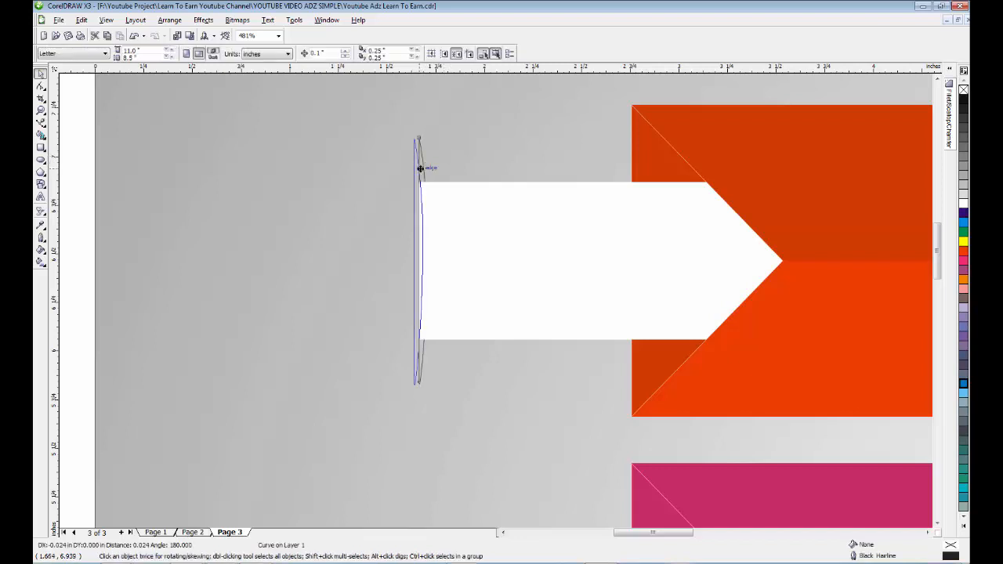
{"action": "left_click", "coordinate": [964, 141]}
{"action": "right_click", "coordinate": [964, 89]}
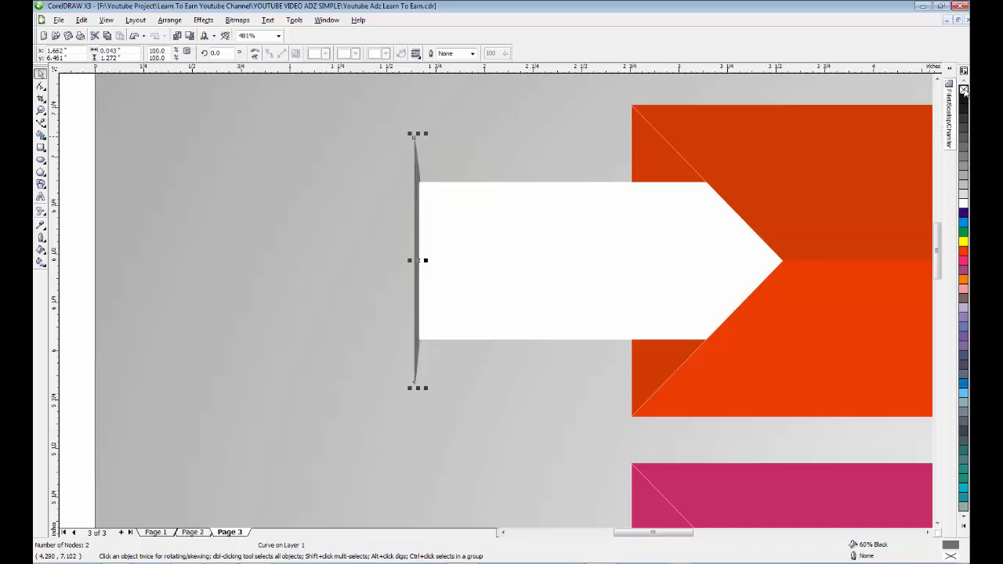
Apply a linear fountain transparency across the slim grey shape so its shadow fades toward the white tab.
{"action": "left_click", "coordinate": [40, 212]}
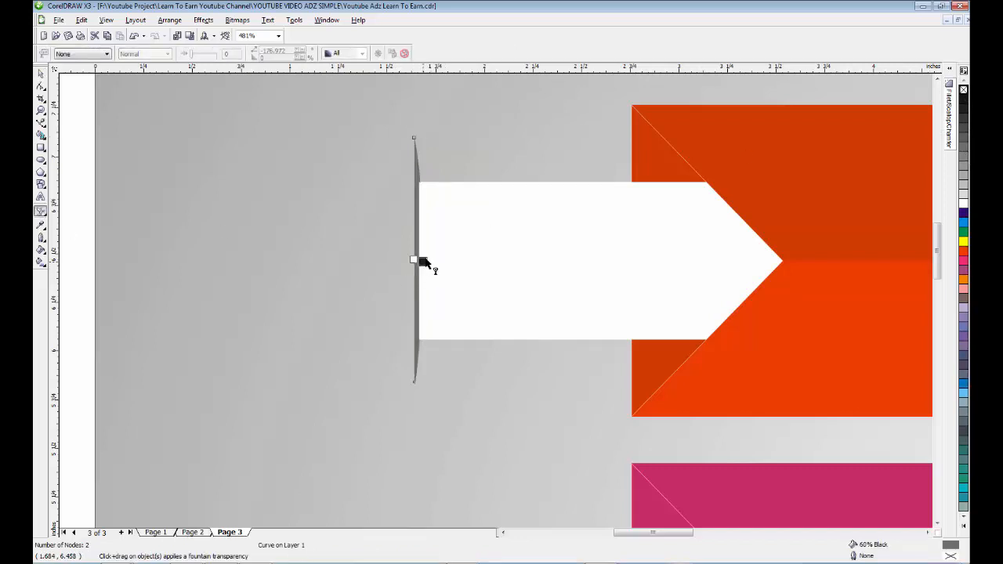
{"action": "left_click_drag", "start_coordinate": [424, 259], "coordinate": [424, 262]}
{"action": "key", "text": "ctrl+z"}
{"action": "key", "text": "F2"}
{"action": "mouse_move", "coordinate": [324, 215]}
{"action": "left_mouse_down"}
{"action": "mouse_move", "coordinate": [493, 302]}
{"action": "mouse_move", "coordinate": [566, 309]}
{"action": "mouse_move", "coordinate": [527, 308]}
{"action": "left_mouse_up"}
{"action": "key", "text": "space"}
{"action": "key", "text": "space"}
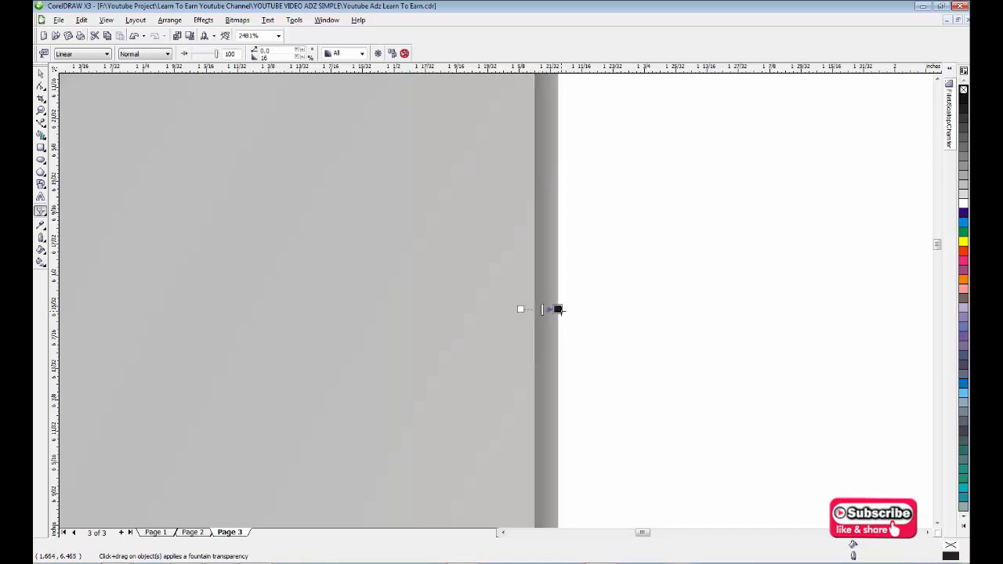
{"action": "key", "text": "space"}
Copy the slim shadow straight down to the magenta arrow's white tab and centre it vertically on that tab.
{"action": "scroll", "coordinate": [492, 298], "scroll_direction": "down", "scroll_amount": 2}
{"action": "scroll", "coordinate": [492, 298], "scroll_direction": "down", "scroll_amount": 2}
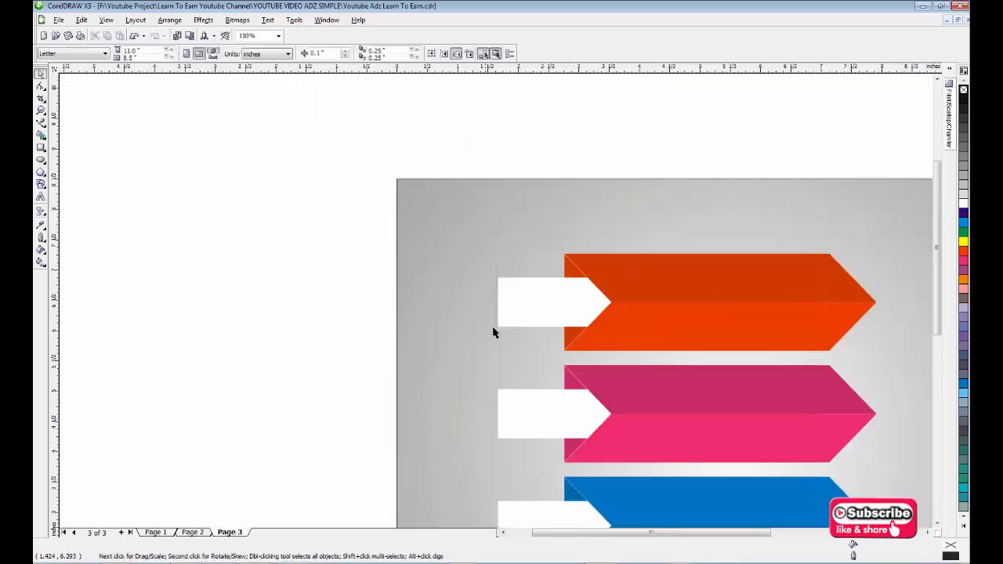
{"action": "key", "text": "F2"}
{"action": "left_click_drag", "start_coordinate": [360, 215], "coordinate": [771, 520]}
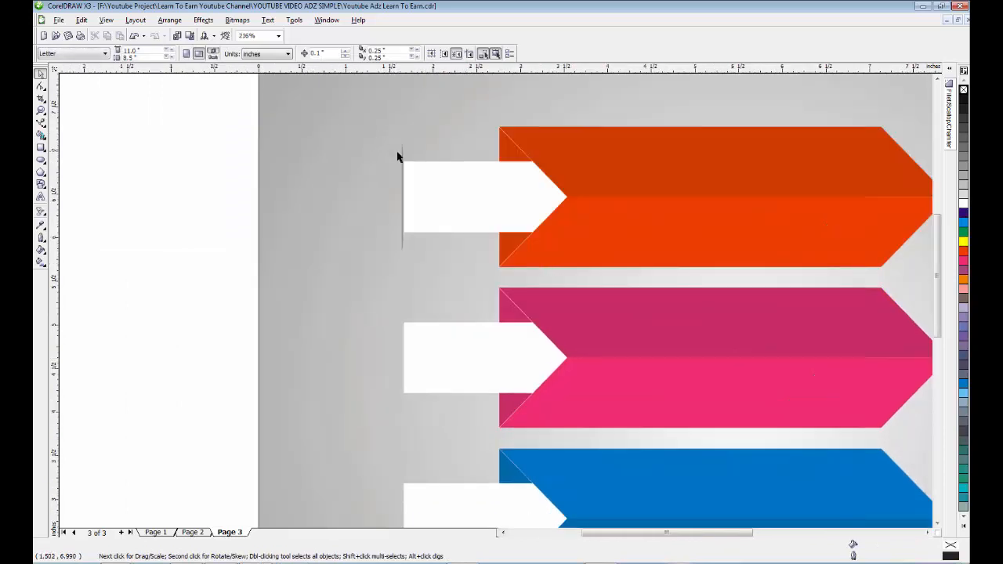
{"action": "left_click_drag", "start_coordinate": [403, 157], "coordinate": [402, 215]}
{"action": "right_click", "coordinate": [403, 214]}
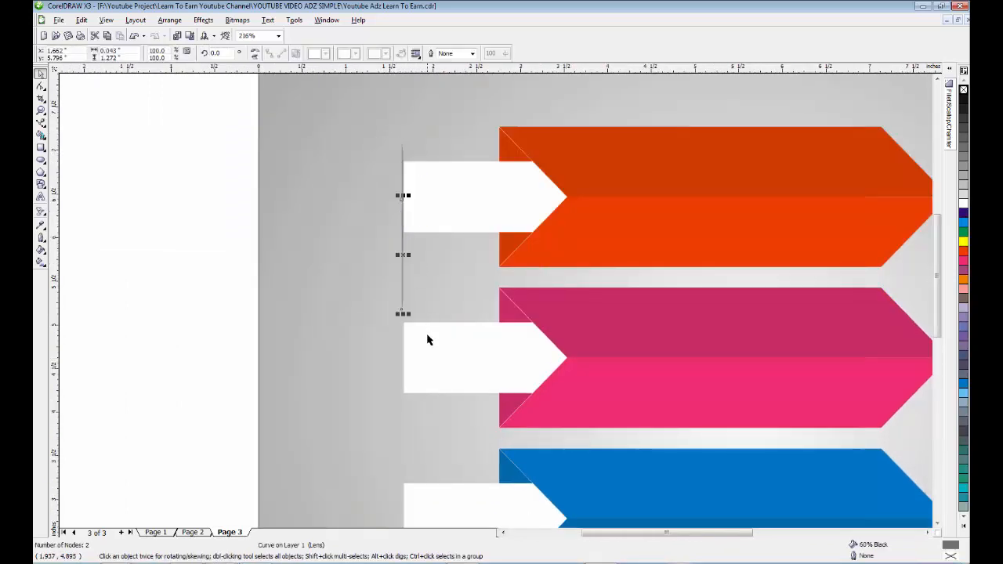
{"action": "left_click", "coordinate": [430, 338], "text": "shift"}
{"action": "key", "text": "e"}
{"action": "key", "text": "Escape"}
Copy the slim shadow straight down to the blue arrow's white tab and centre it vertically on that tab.
{"action": "left_click_drag", "start_coordinate": [402, 313], "coordinate": [402, 353]}
{"action": "right_click", "coordinate": [402, 352]}
{"action": "left_click", "coordinate": [434, 502], "text": "shift"}
{"action": "key", "text": "e"}
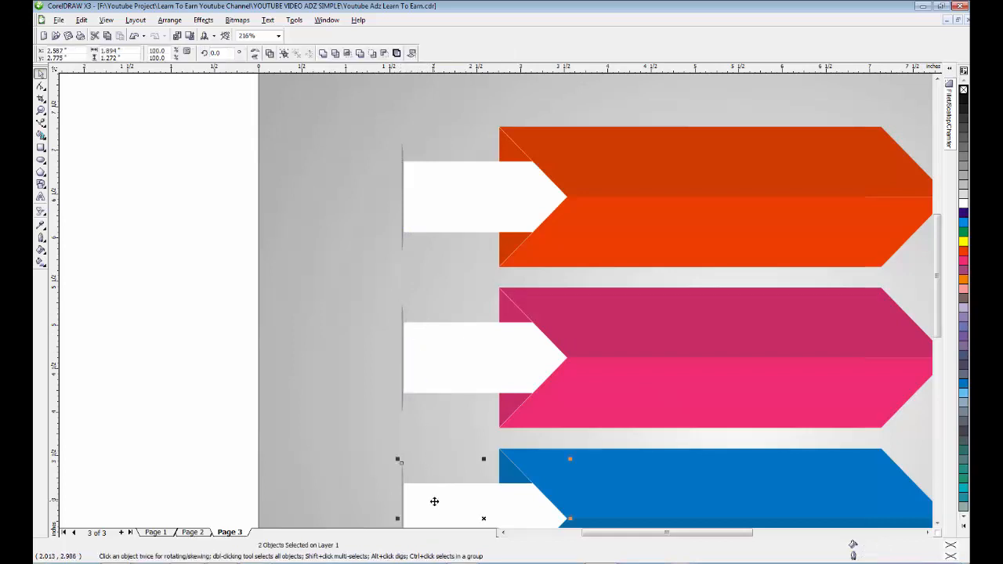
{"action": "key", "text": "Escape"}
Lengthen the bands of the magenta and blue arrows together to about 5.95 in by moving their tip nodes outward.
{"action": "key", "text": "F3"}
{"action": "key", "text": "F3"}
{"action": "key", "text": "F2"}
{"action": "left_click_drag", "start_coordinate": [439, 209], "coordinate": [730, 408]}
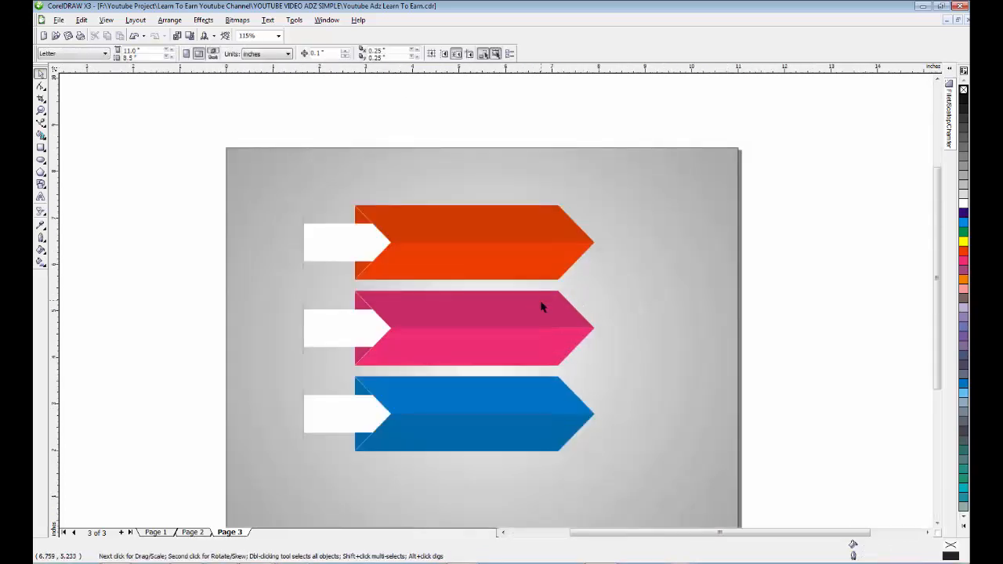
{"action": "left_click", "coordinate": [542, 307]}
{"action": "left_click", "coordinate": [550, 361], "text": "shift"}
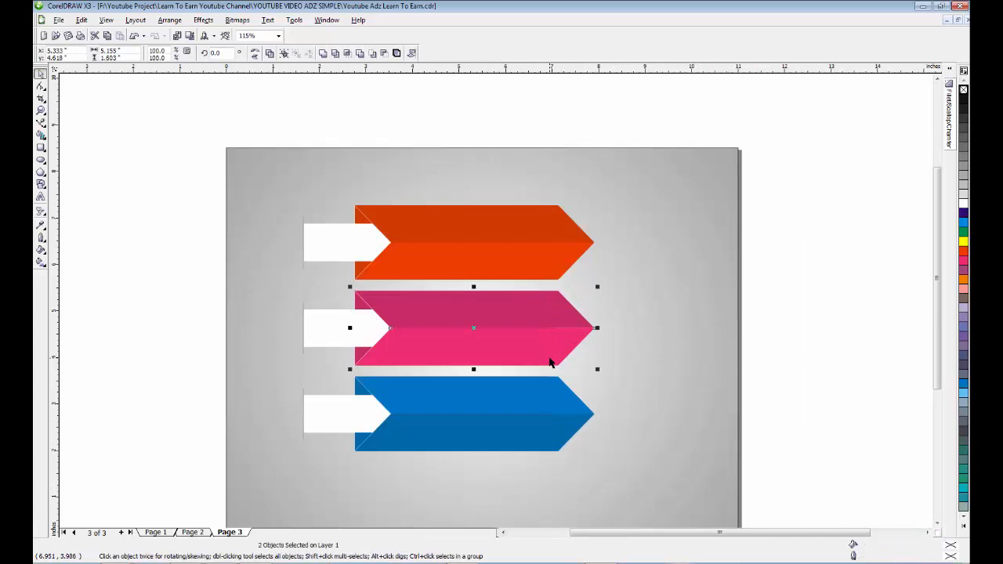
{"action": "left_click", "coordinate": [41, 87]}
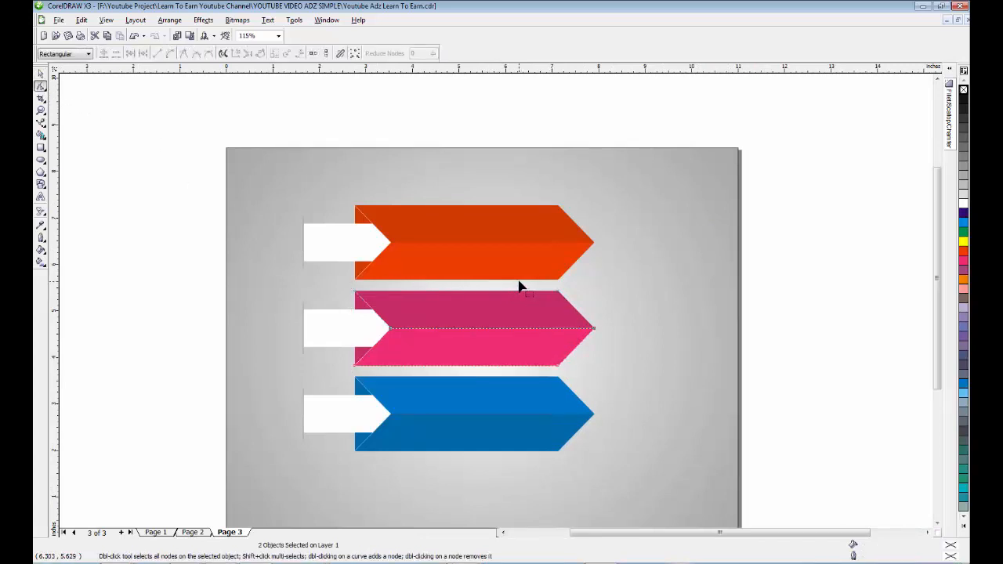
{"action": "left_click", "coordinate": [536, 399], "text": "shift"}
{"action": "left_click", "coordinate": [538, 431], "text": "shift"}
{"action": "left_click_drag", "start_coordinate": [530, 277], "coordinate": [596, 460]}
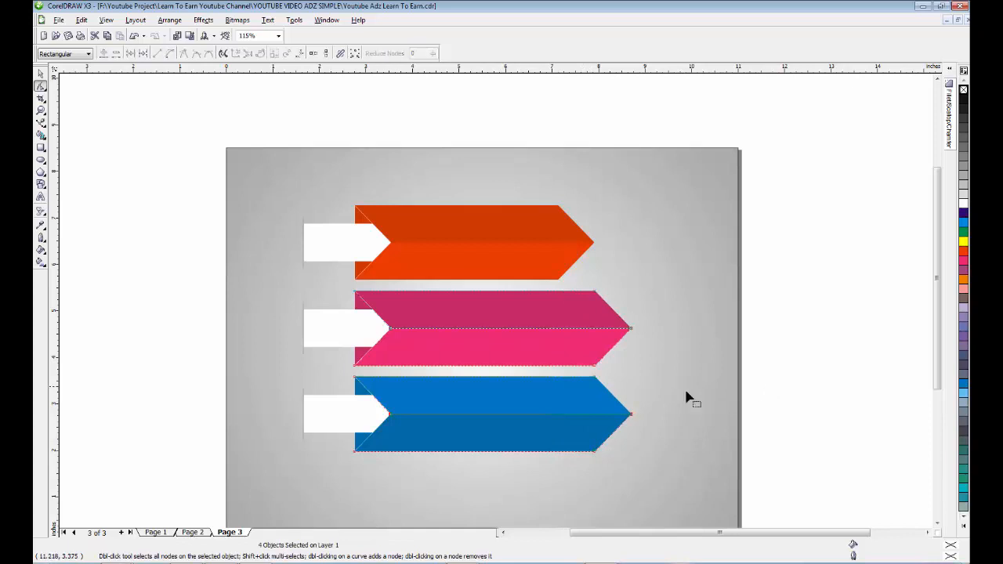
{"action": "key", "text": "space"}
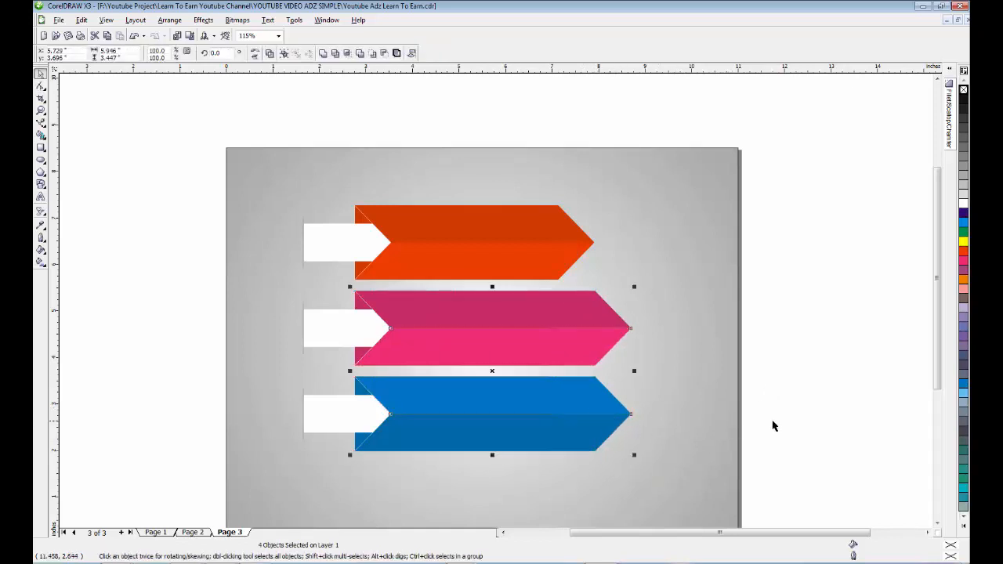
{"action": "left_click", "coordinate": [772, 425]}
Lengthen the blue arrow's two bands by about 1 in more by moving their tip nodes outward.
{"action": "left_click", "coordinate": [590, 445]}
{"action": "key", "text": "space"}
{"action": "left_click_drag", "start_coordinate": [567, 364], "coordinate": [645, 499]}
{"action": "left_click_drag", "start_coordinate": [596, 458], "coordinate": [645, 454]}
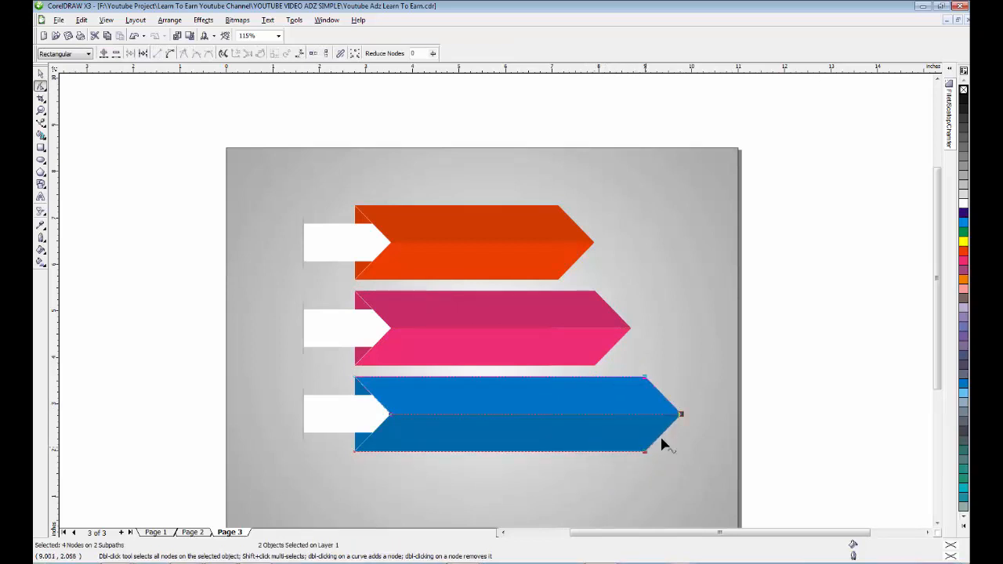
{"action": "key", "text": "space"}
Draw a square about 0.61 in wide on the red arrow's white tab and centre it vertically on the tab.
{"action": "key", "text": "F3"}
{"action": "key", "text": "F2"}
{"action": "left_click_drag", "start_coordinate": [304, 183], "coordinate": [628, 397]}
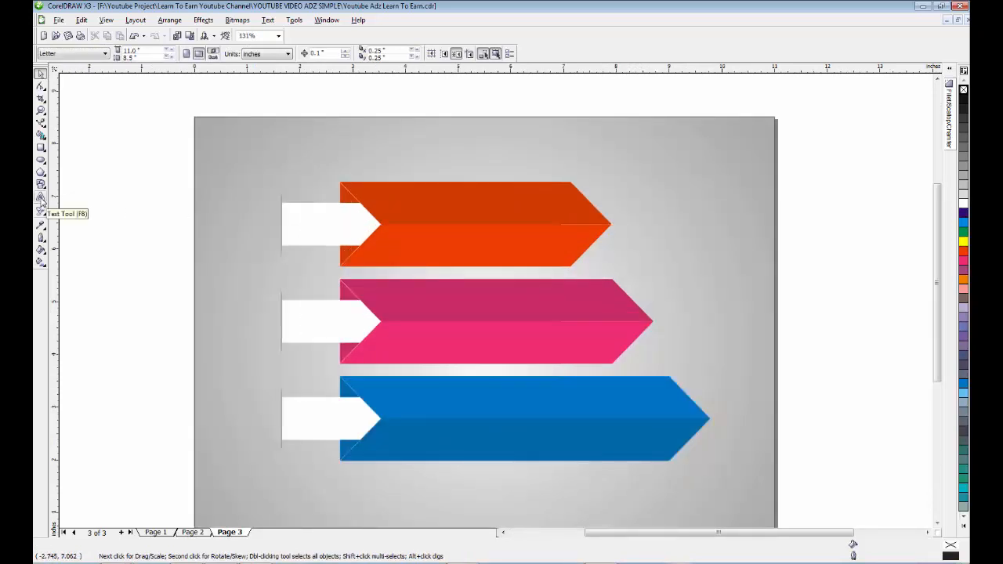
{"action": "left_click", "coordinate": [41, 147]}
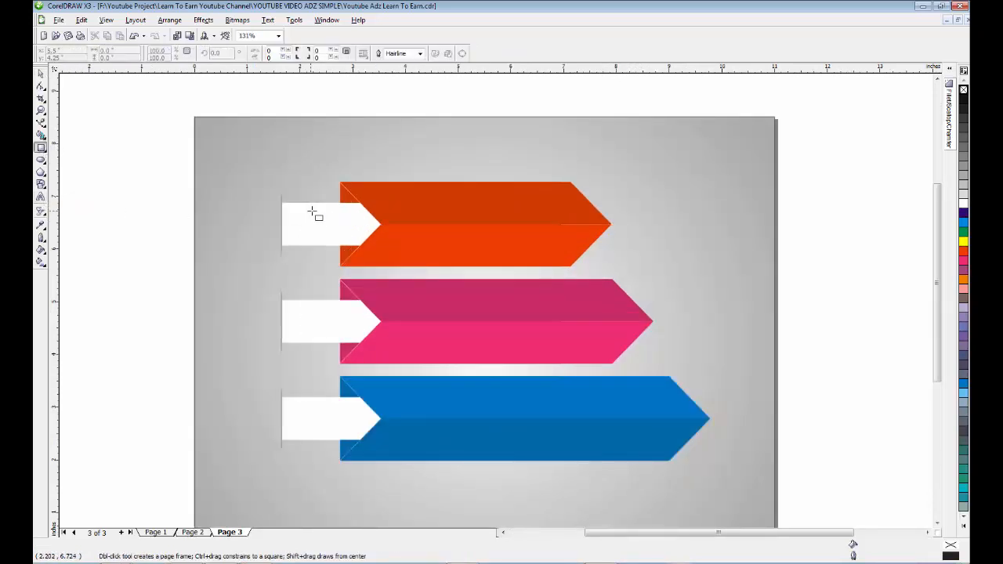
{"action": "left_click_drag", "start_coordinate": [312, 213], "coordinate": [346, 237]}
{"action": "key", "text": "space"}
{"action": "left_click", "coordinate": [359, 228], "text": "shift"}
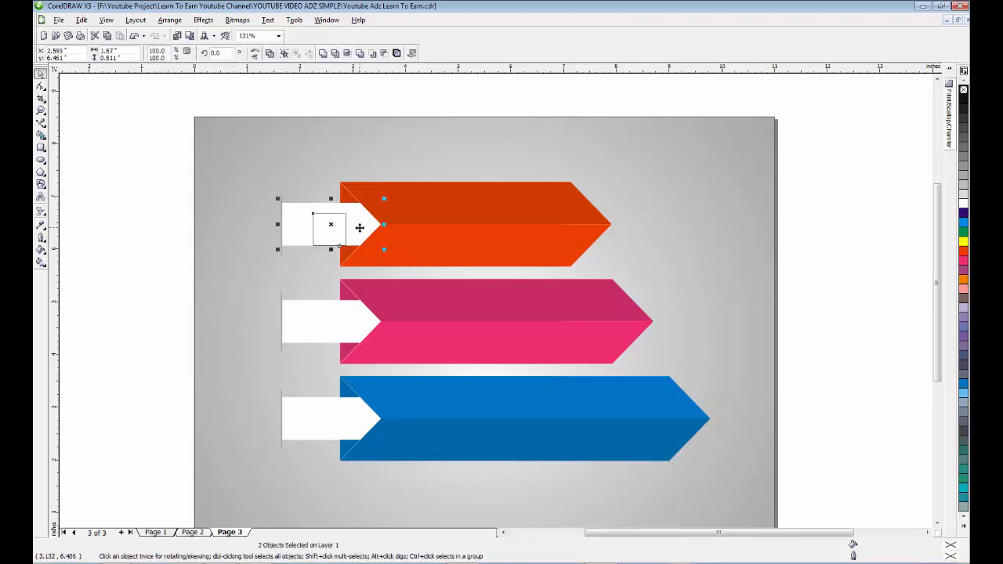
{"action": "key", "text": "e"}
Rotate the square 45 degrees and shrink it about its centre into a diamond about 0.68 in across.
{"action": "key", "text": "F2"}
{"action": "left_click_drag", "start_coordinate": [242, 181], "coordinate": [445, 297]}
{"action": "left_click", "coordinate": [399, 280]}
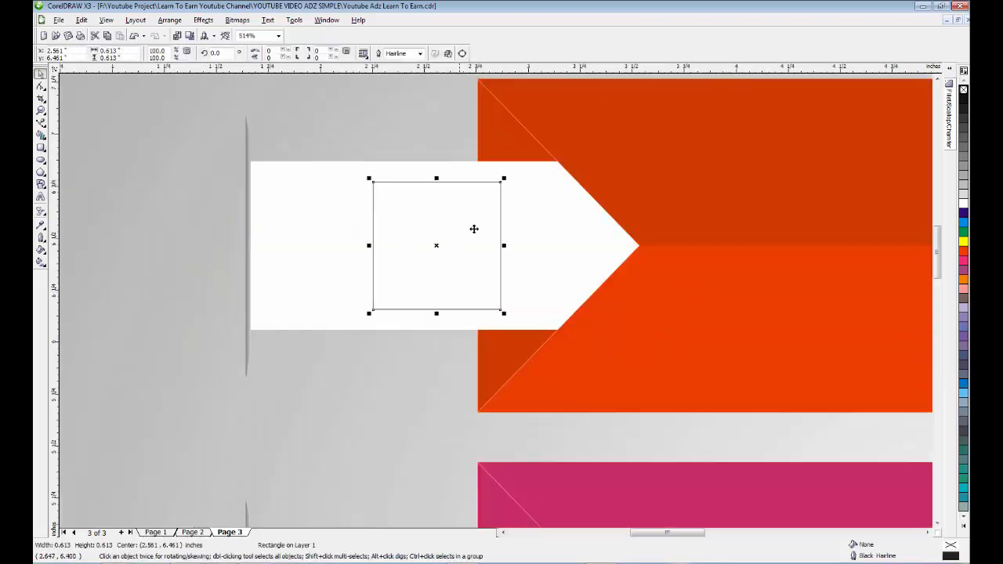
{"action": "left_click_drag", "start_coordinate": [503, 179], "coordinate": [492, 195]}
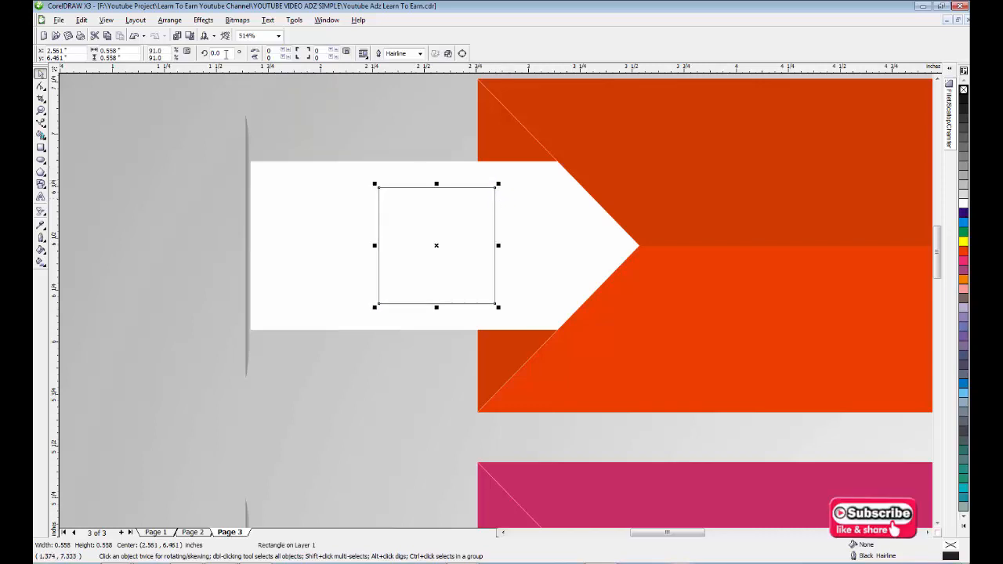
{"action": "key", "text": "Return"}
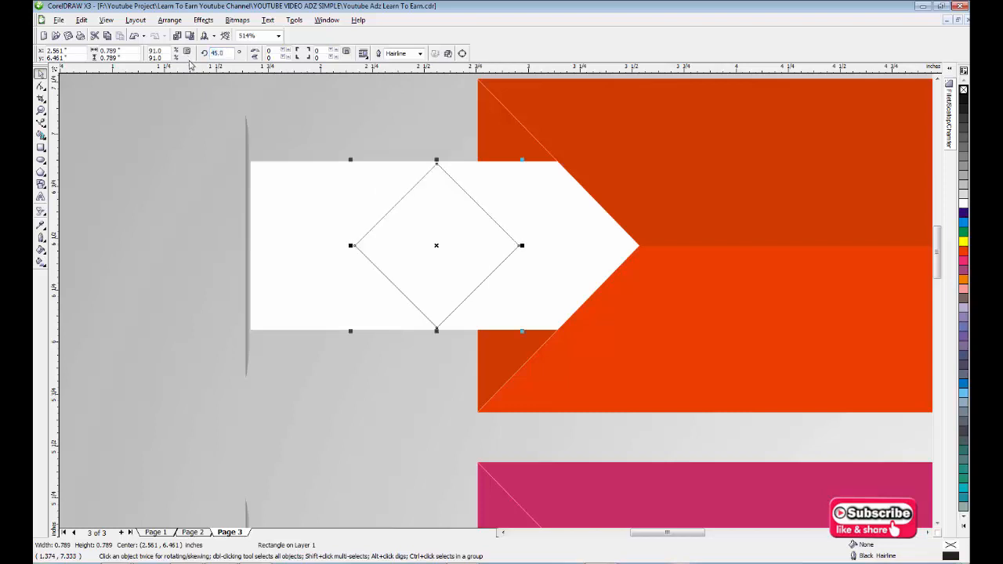
{"action": "left_click_drag", "start_coordinate": [520, 159], "coordinate": [517, 171]}
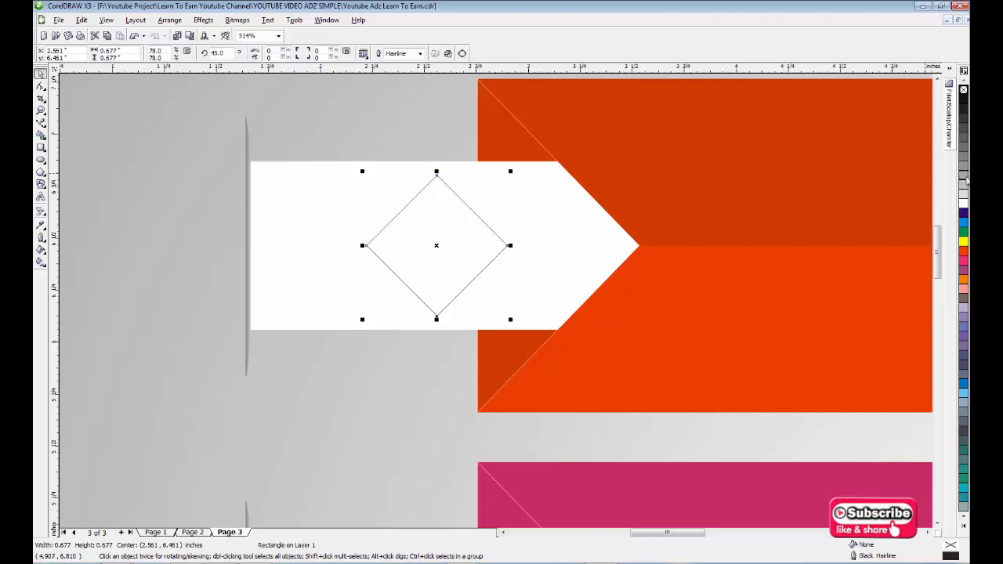
Fillet the diamond's corners with a 0.05 in radius and give it a white fill and a 1.0 pt outline.
{"action": "left_click", "coordinate": [950, 107]}
{"action": "left_click", "coordinate": [877, 127]}
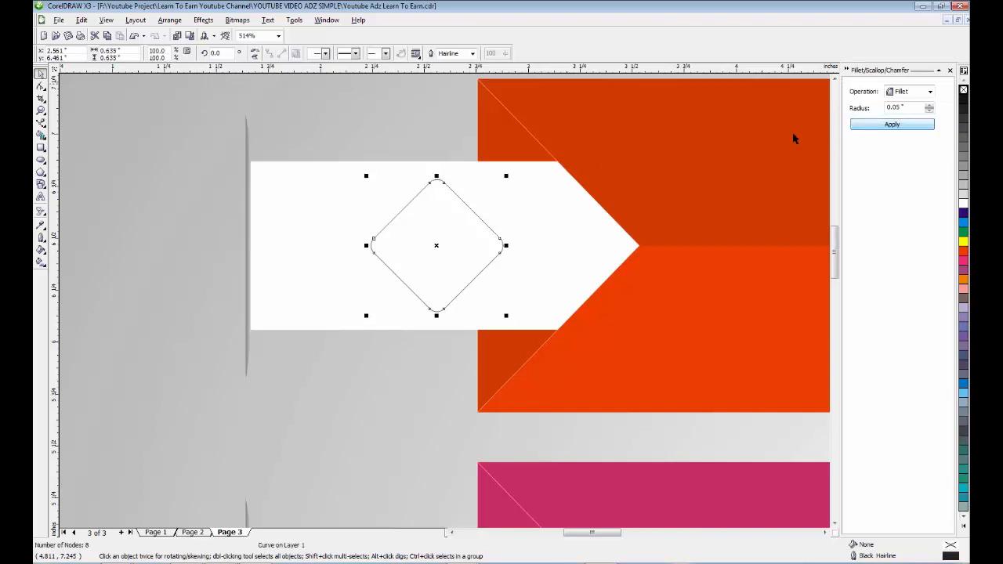
{"action": "left_click", "coordinate": [472, 53]}
{"action": "left_click", "coordinate": [462, 86]}
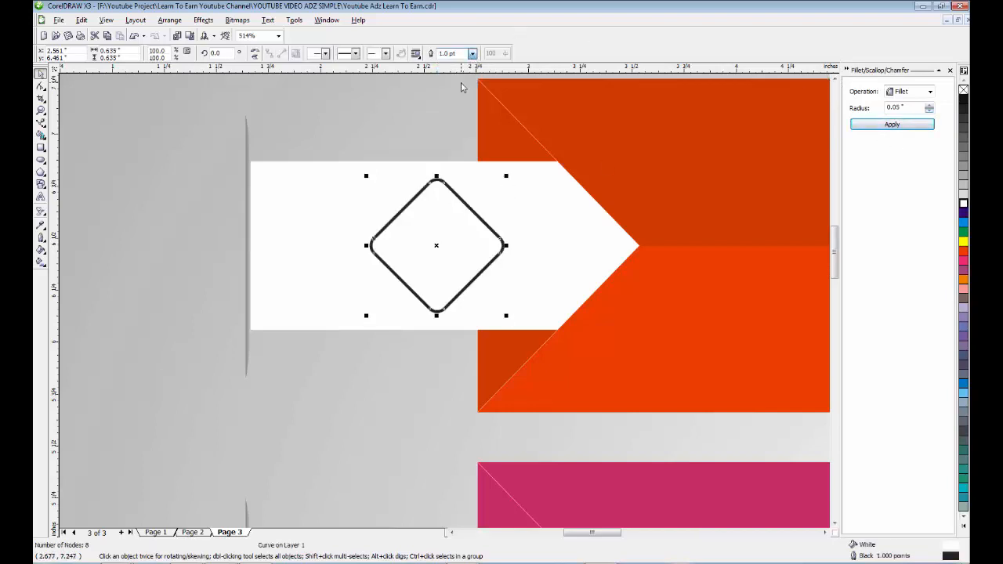
Duplicate the rounded diamond as a concentric copy about 0.52 in wide and as a full-size copy rotated to 344 degrees.
{"action": "left_click_drag", "start_coordinate": [506, 177], "coordinate": [510, 186]}
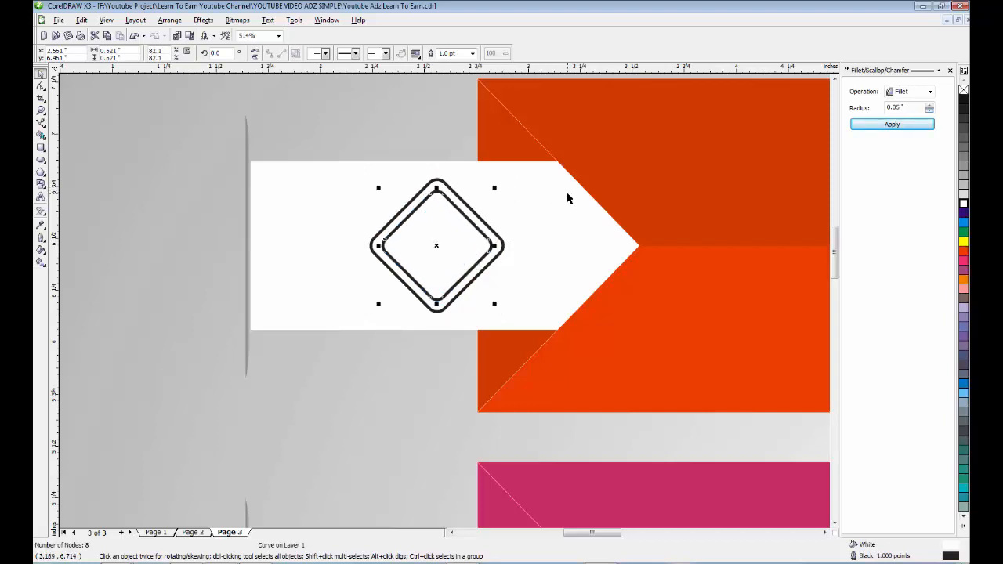
{"action": "left_click", "coordinate": [488, 227]}
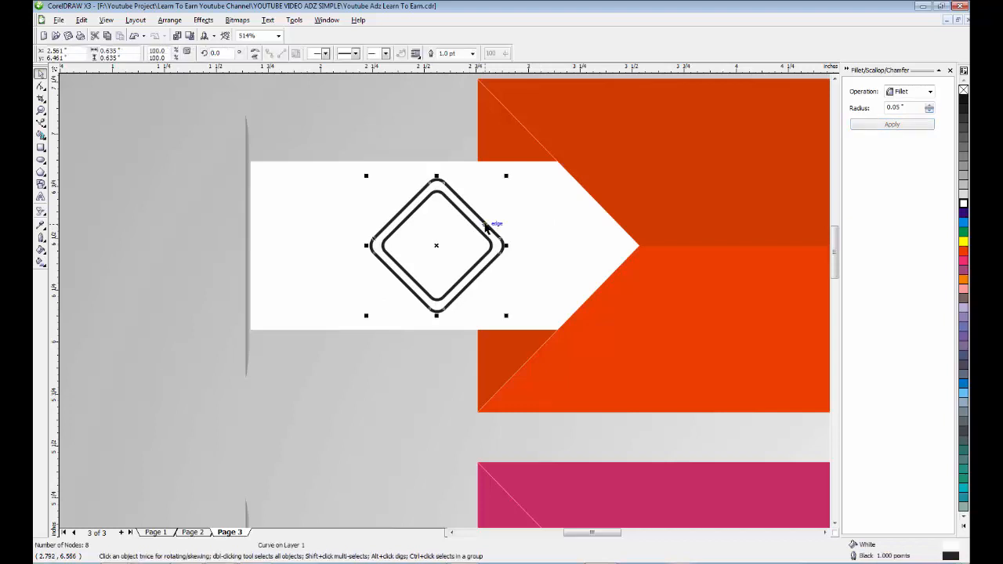
{"action": "left_click", "coordinate": [484, 227]}
{"action": "left_click_drag", "start_coordinate": [508, 176], "coordinate": [526, 196]}
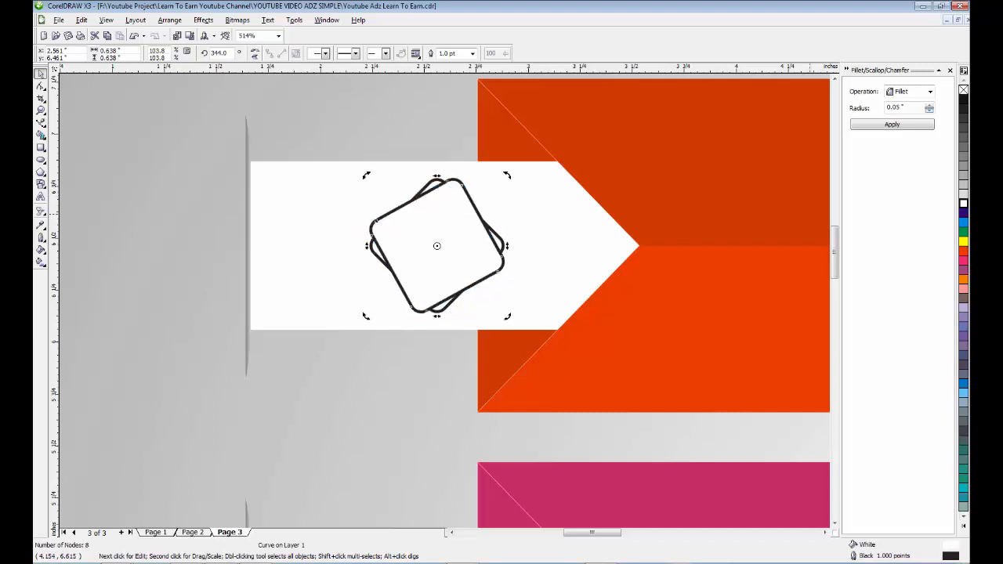
Fill the rotated copy with 20% Black, remove its outline and place it behind the two upright diamonds.
{"action": "left_click", "coordinate": [962, 186]}
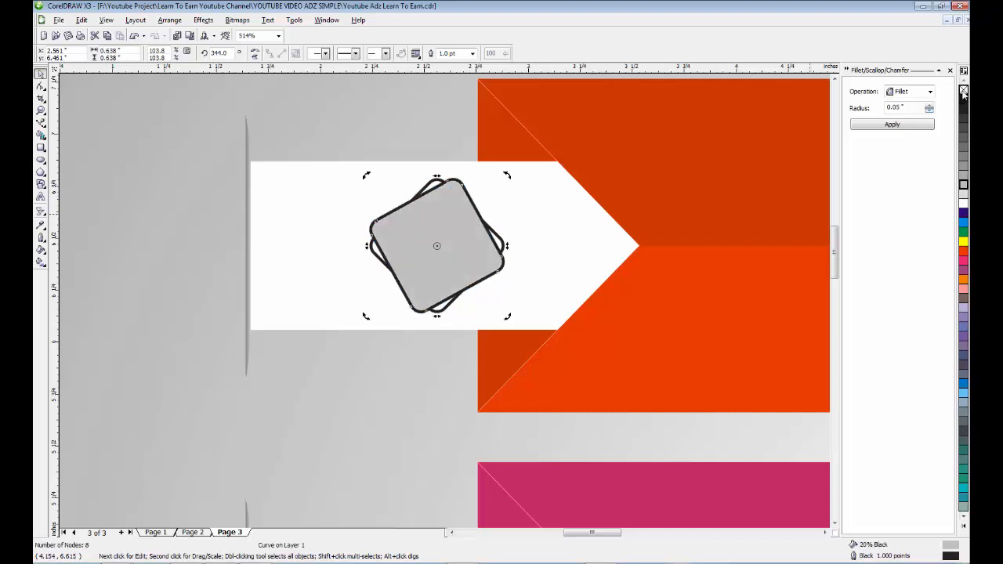
{"action": "right_click", "coordinate": [963, 91]}
{"action": "scroll", "coordinate": [290, 207], "scroll_direction": "down", "scroll_amount": 1}
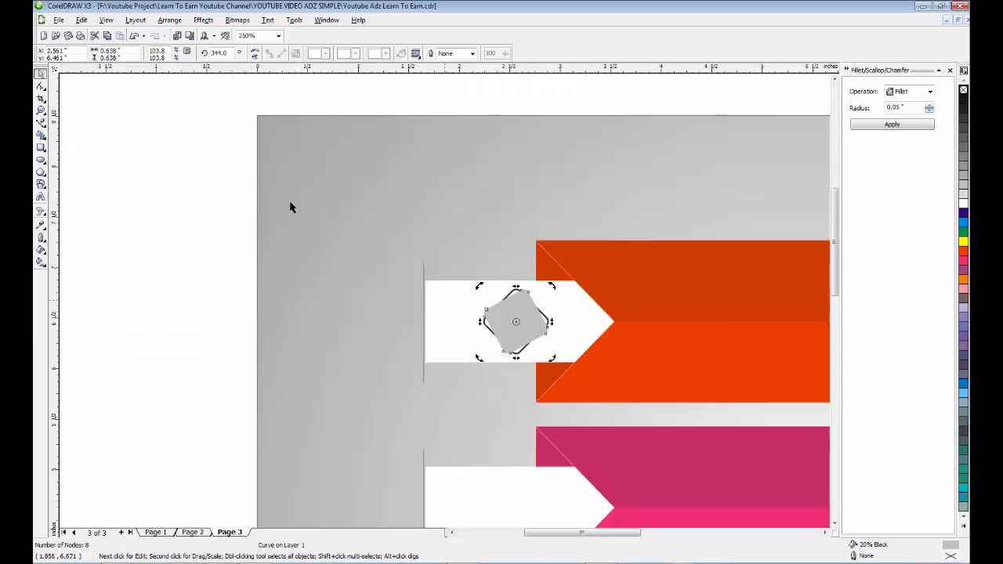
{"action": "left_click", "coordinate": [381, 232]}
{"action": "left_click_drag", "start_coordinate": [540, 303], "coordinate": [565, 392]}
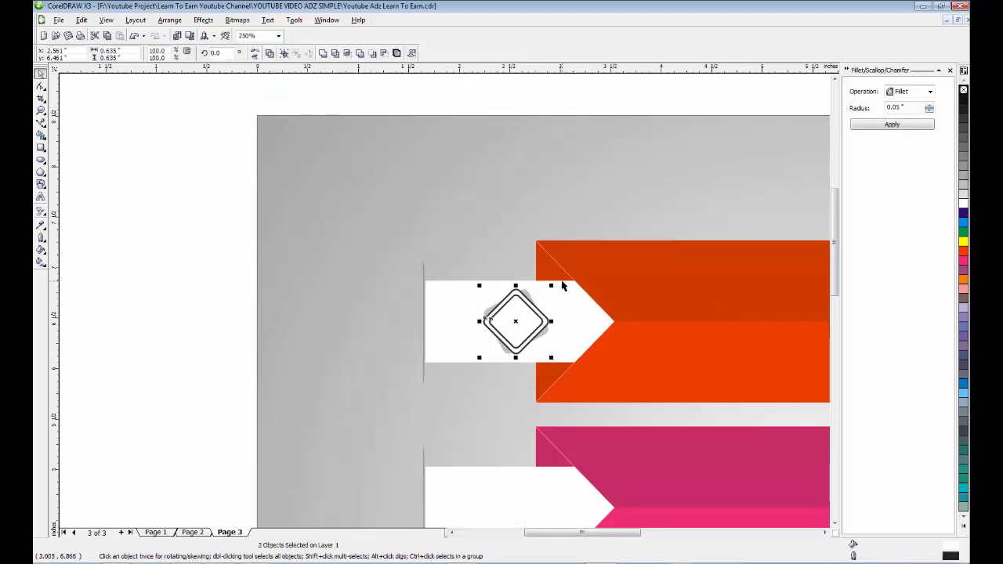
{"action": "key", "text": "Escape"}
{"action": "scroll", "coordinate": [562, 286], "scroll_direction": "down", "scroll_amount": 2}
{"action": "key", "text": "F2"}
{"action": "left_click_drag", "start_coordinate": [394, 264], "coordinate": [625, 443]}
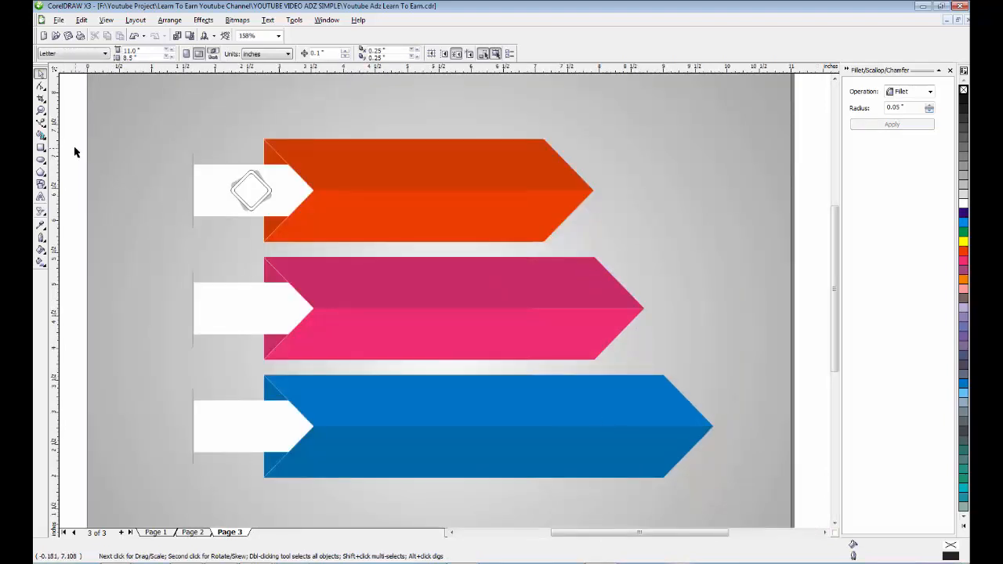
Group the red tab's three diamonds and copy the group onto the magenta and blue white tabs, centred vertically on each.
{"action": "left_click_drag", "start_coordinate": [75, 151], "coordinate": [284, 227]}
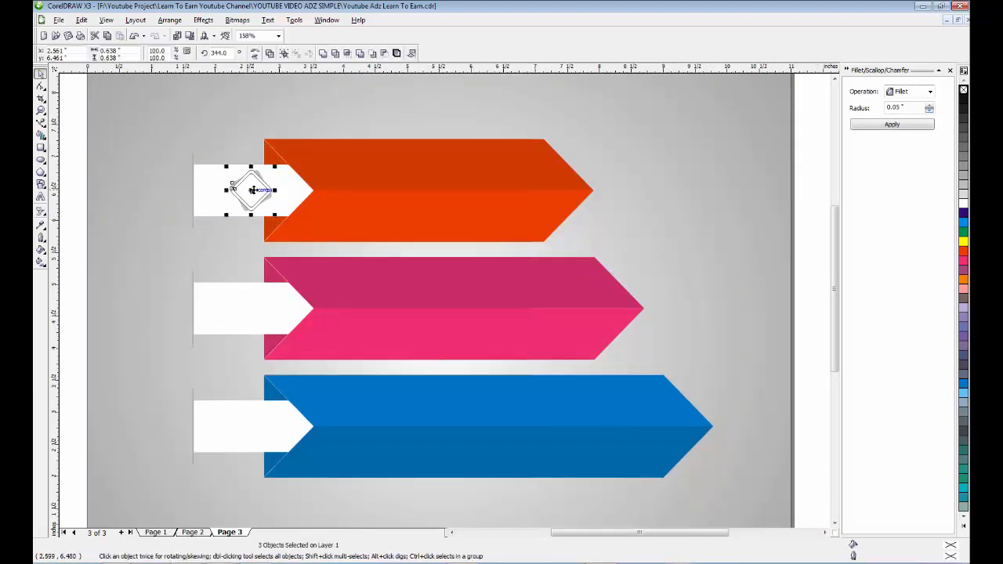
{"action": "left_click_drag", "start_coordinate": [252, 189], "coordinate": [252, 349]}
{"action": "key", "text": "e"}
{"action": "key", "text": "Escape"}
{"action": "right_click", "coordinate": [252, 349]}
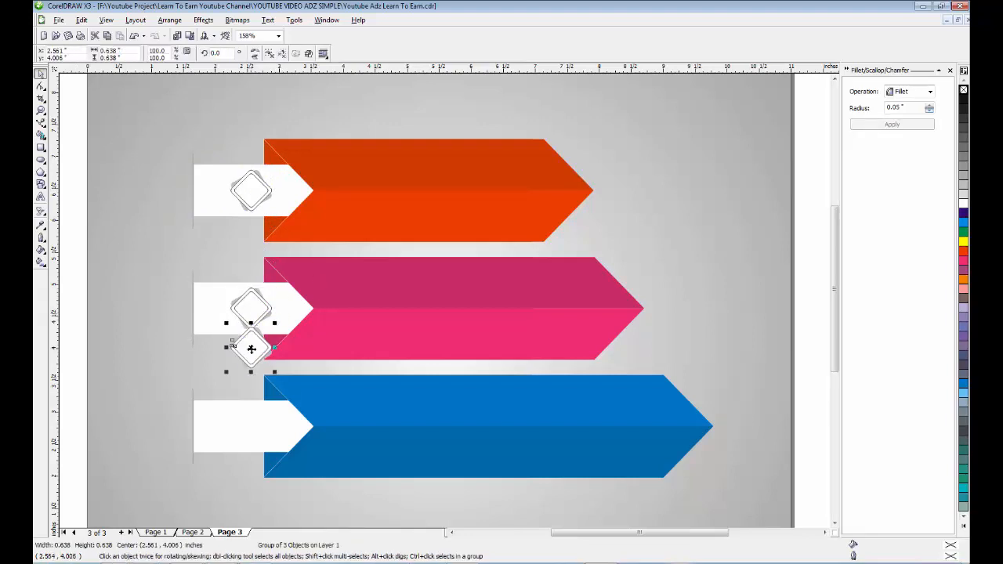
{"action": "left_click", "coordinate": [267, 445], "text": "shift"}
{"action": "key", "text": "e"}
{"action": "key", "text": "Escape"}
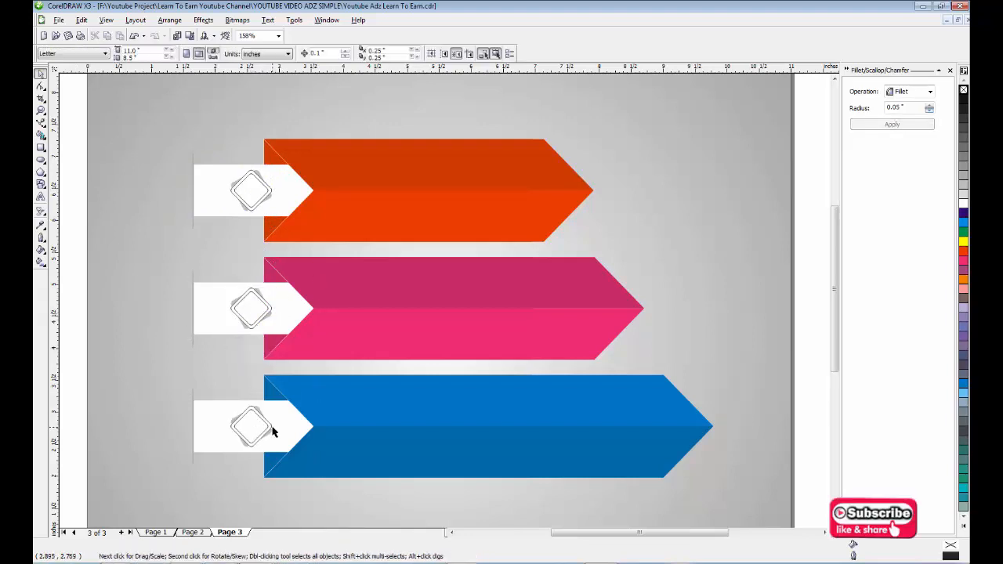
Add the text "Business Information" on the red arrow's lower band and set its font to Speed+.
{"action": "left_click", "coordinate": [40, 197]}
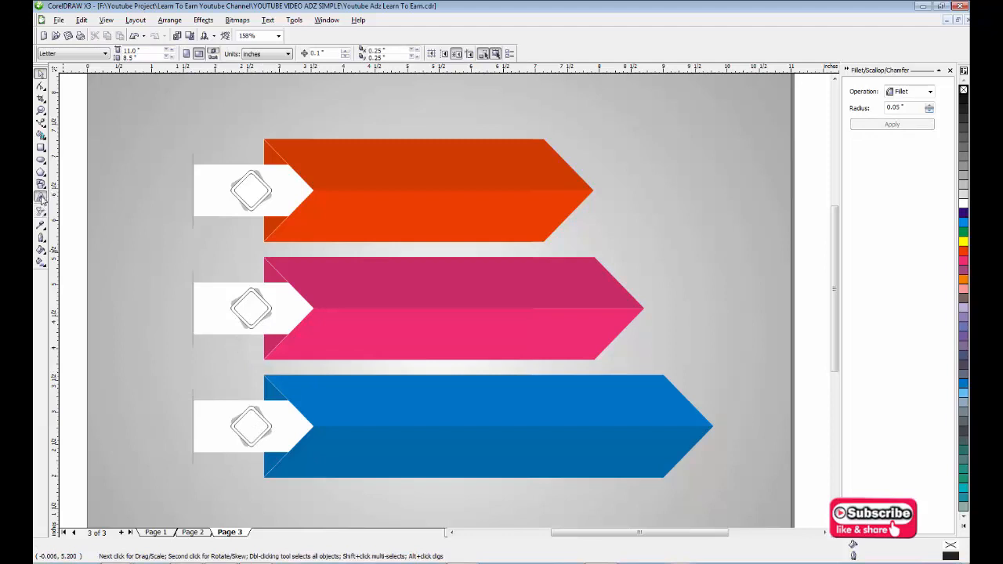
{"action": "left_click", "coordinate": [331, 218]}
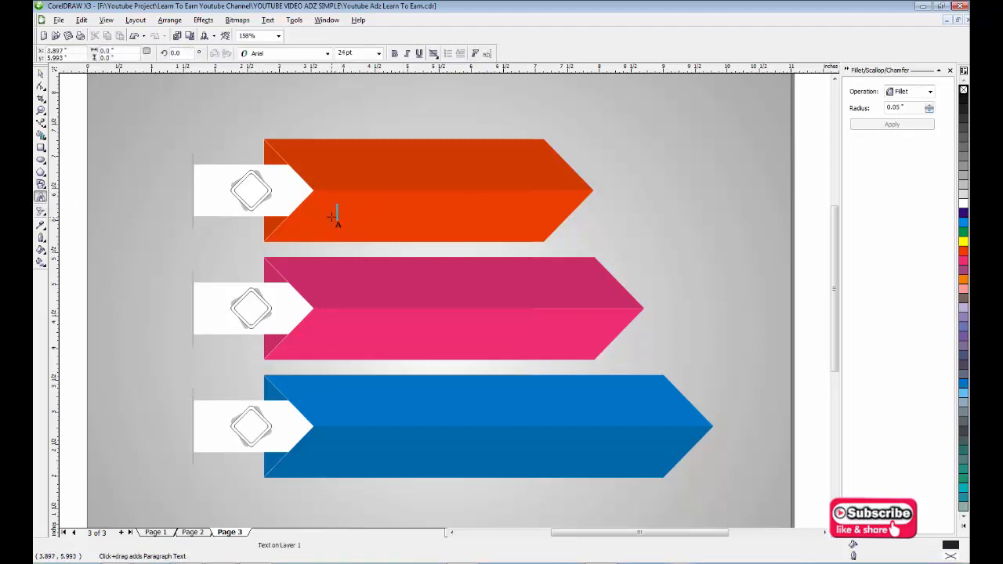
{"action": "type", "text": "Buliness Informati"}
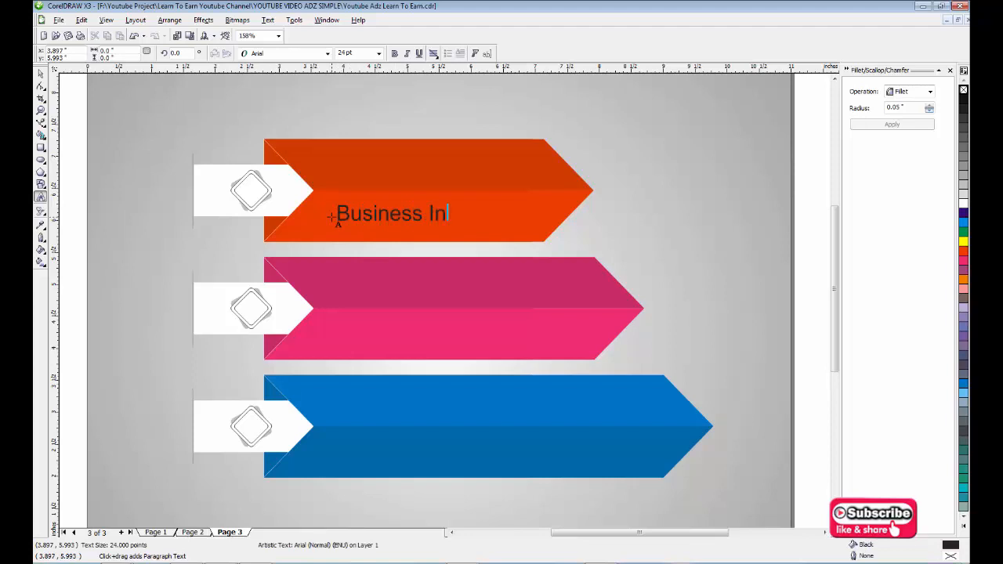
{"action": "type", "text": "on"}
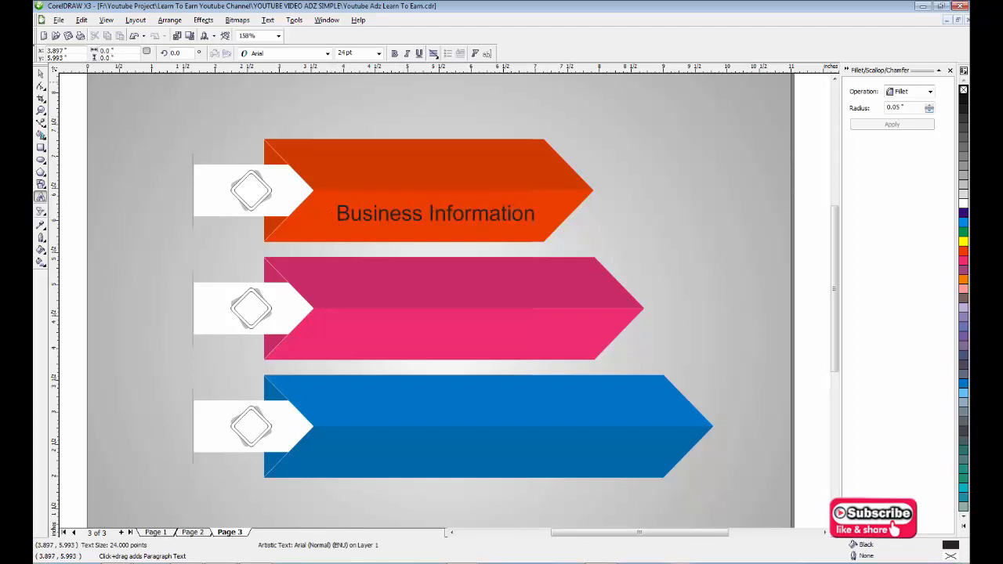
{"action": "left_click", "coordinate": [41, 72]}
{"action": "left_click", "coordinate": [328, 53]}
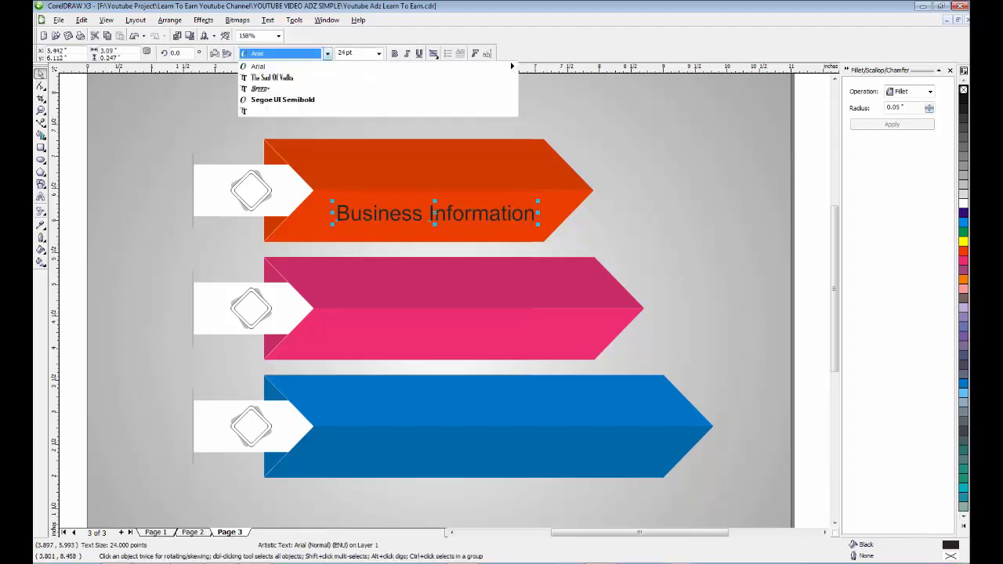
{"action": "left_click", "coordinate": [266, 87]}
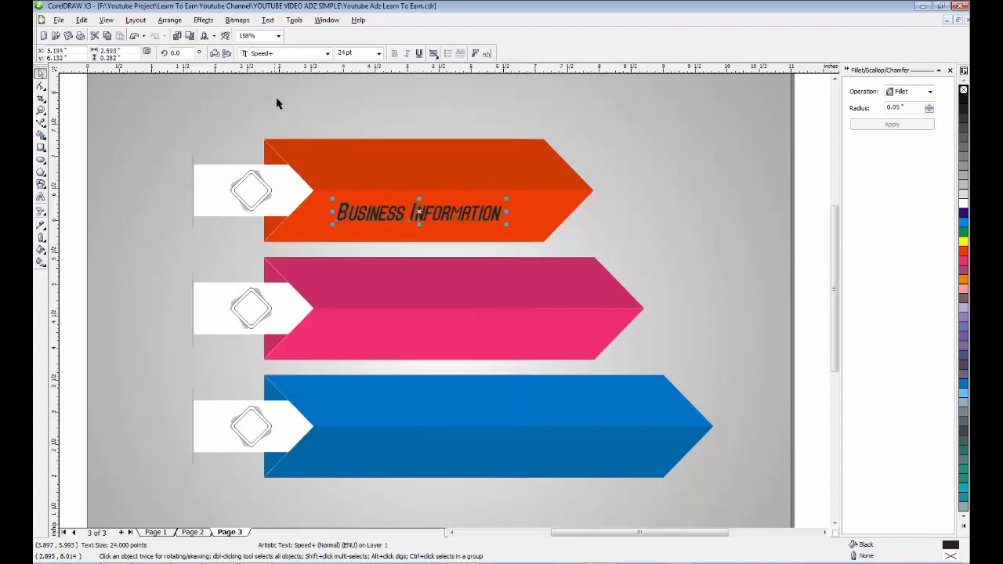
Centre the text vertically in the red arrow's lower band and enlarge it about its centre to about 29 pt.
{"action": "left_click", "coordinate": [533, 218], "text": "shift"}
{"action": "key", "text": "e"}
{"action": "key", "text": "Escape"}
{"action": "left_click", "coordinate": [498, 219]}
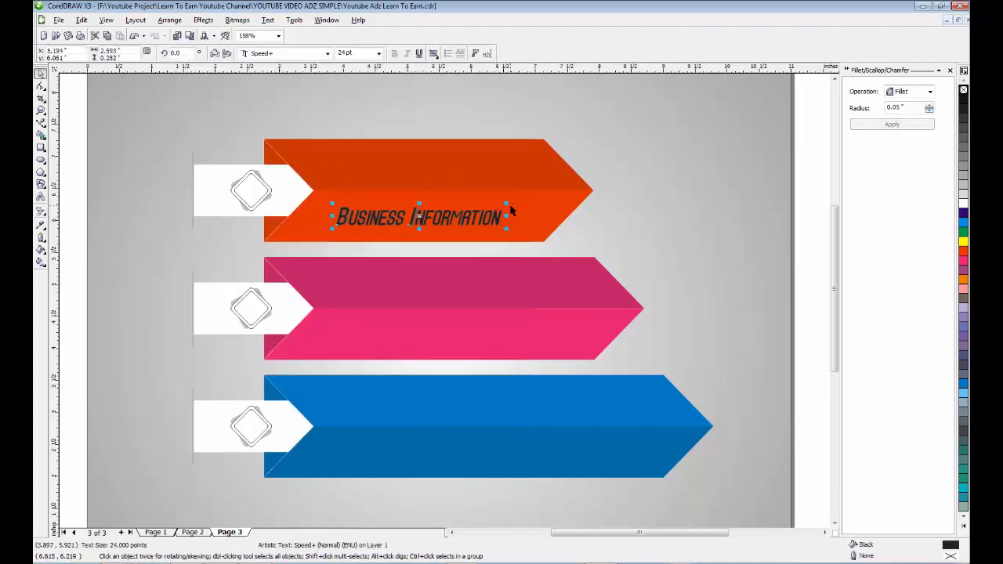
{"action": "left_click_drag", "start_coordinate": [509, 205], "coordinate": [523, 201]}
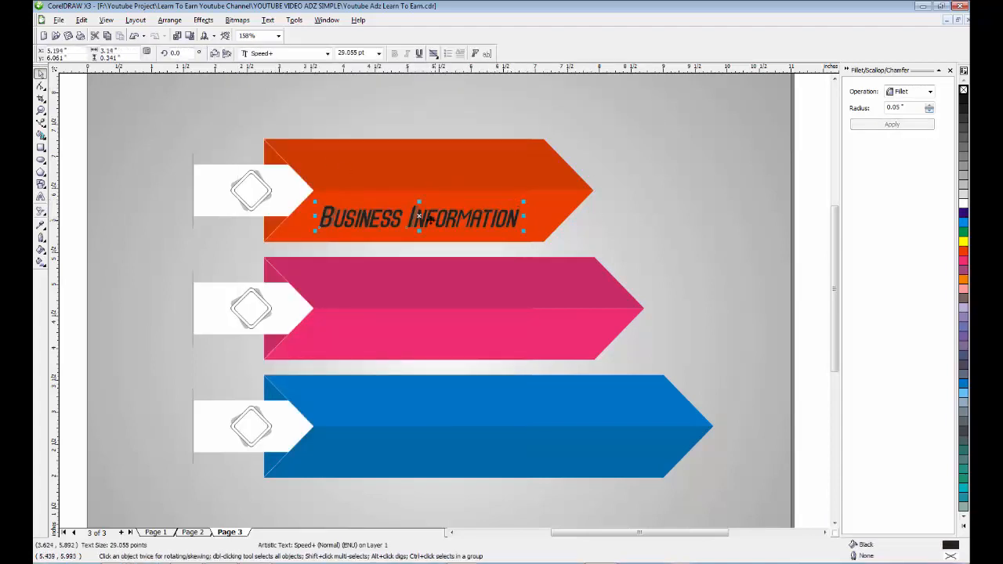
Copy the "Business Information" text onto the lower bands of the magenta and blue arrows, centring it vertically in each.
{"action": "left_click_drag", "start_coordinate": [419, 218], "coordinate": [420, 335]}
{"action": "left_click", "coordinate": [541, 345], "text": "shift"}
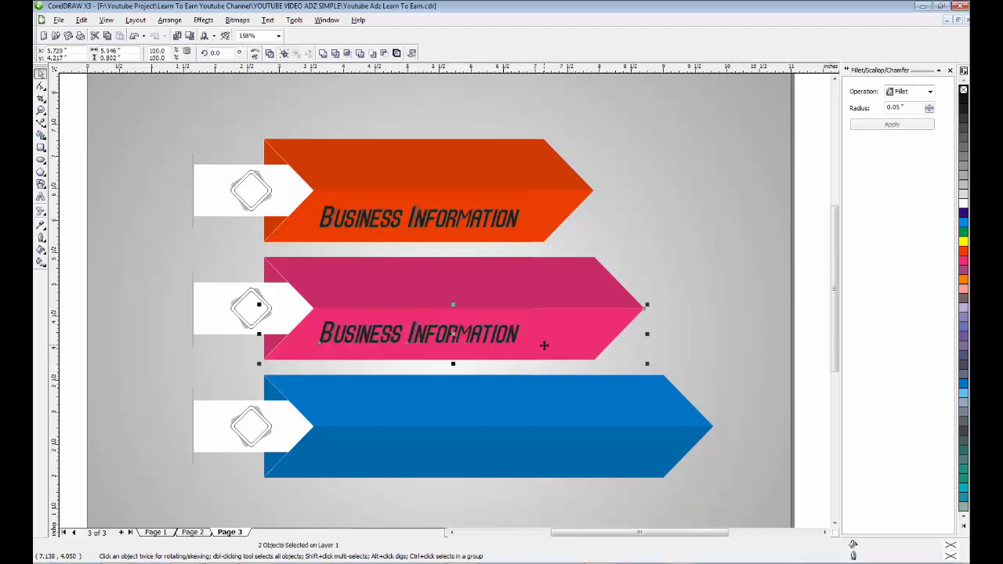
{"action": "key", "text": "e"}
{"action": "key", "text": "Escape"}
{"action": "left_click_drag", "start_coordinate": [458, 340], "coordinate": [454, 378]}
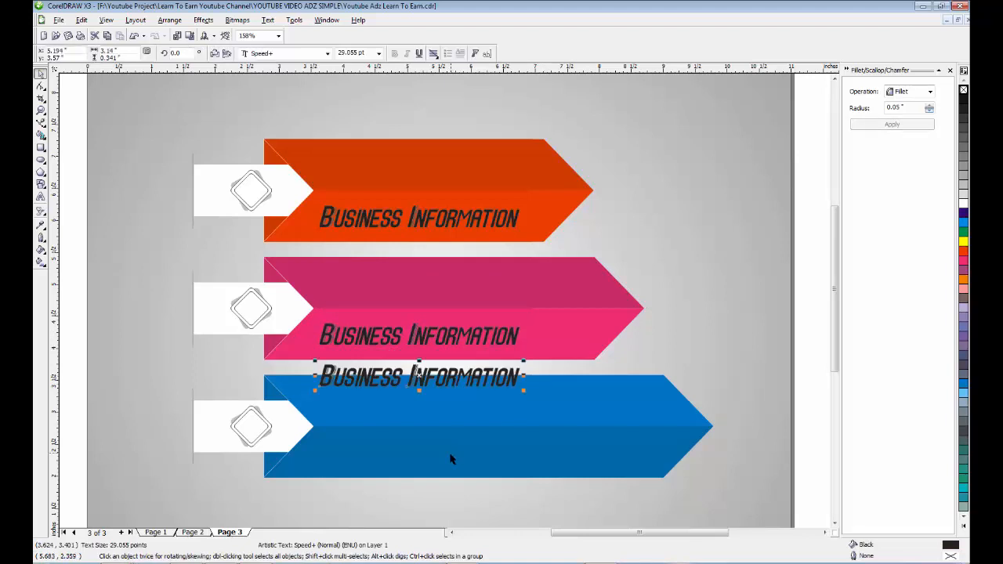
{"action": "left_click", "coordinate": [448, 459], "text": "shift"}
{"action": "key", "text": "e"}
{"action": "key", "text": "Escape"}
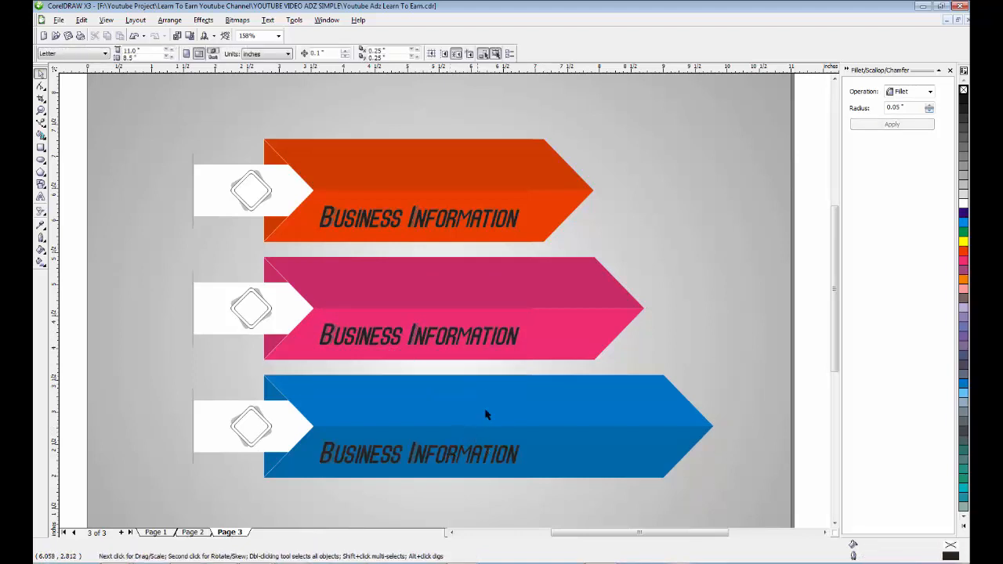
{"action": "left_click", "coordinate": [481, 457]}
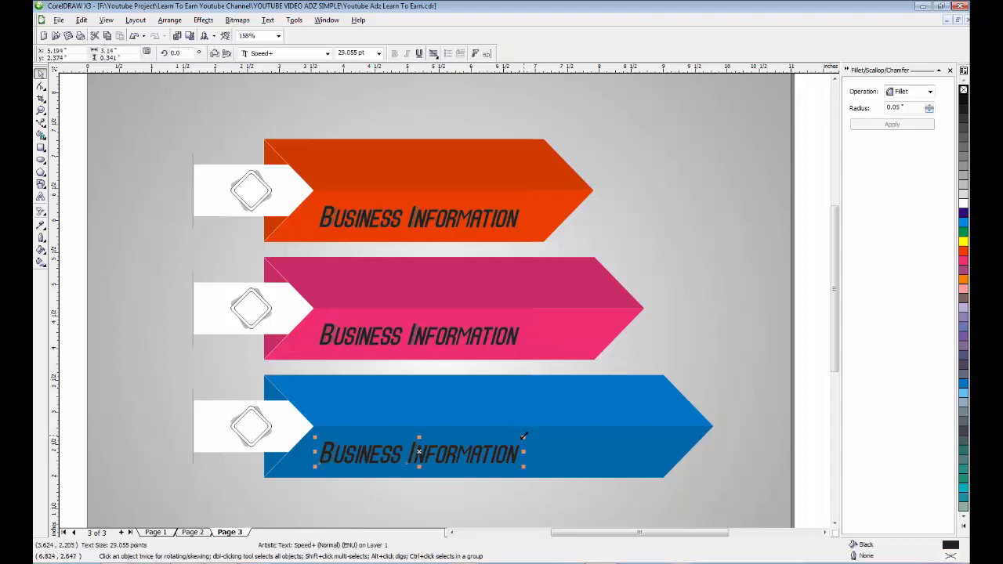